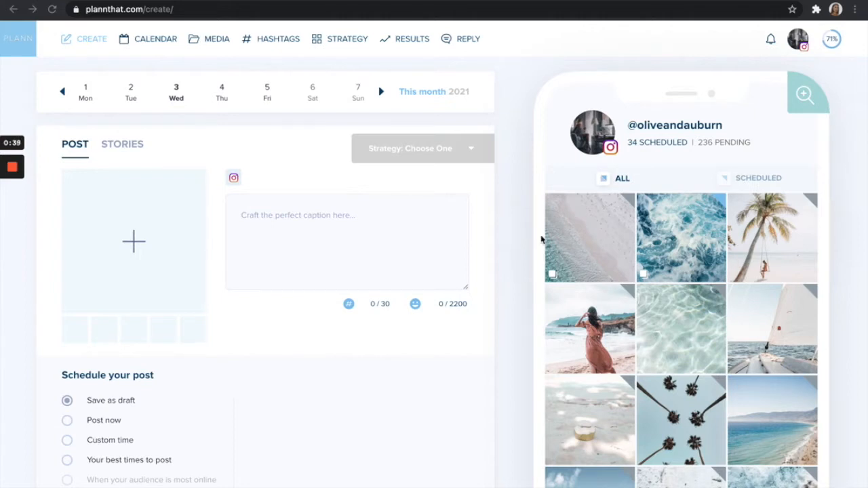
- Enlarge the phone preview of the Instagram feed and look through the planned posts
left_click(806, 95)
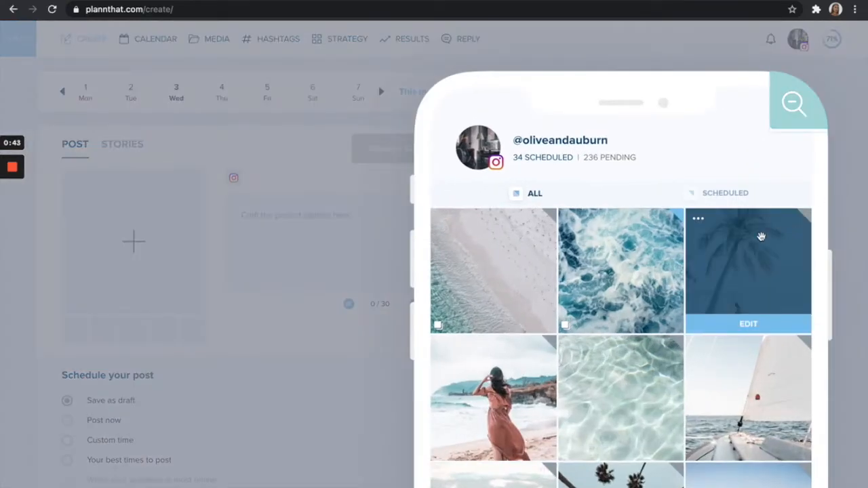
scroll(760, 237, "down", 3)
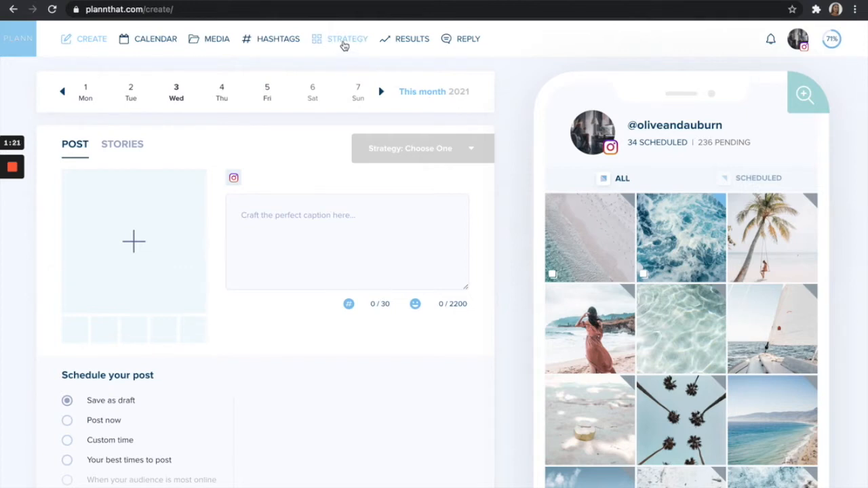
- Fill the post strategy with the Travel set from the content prompts
left_click(343, 44)
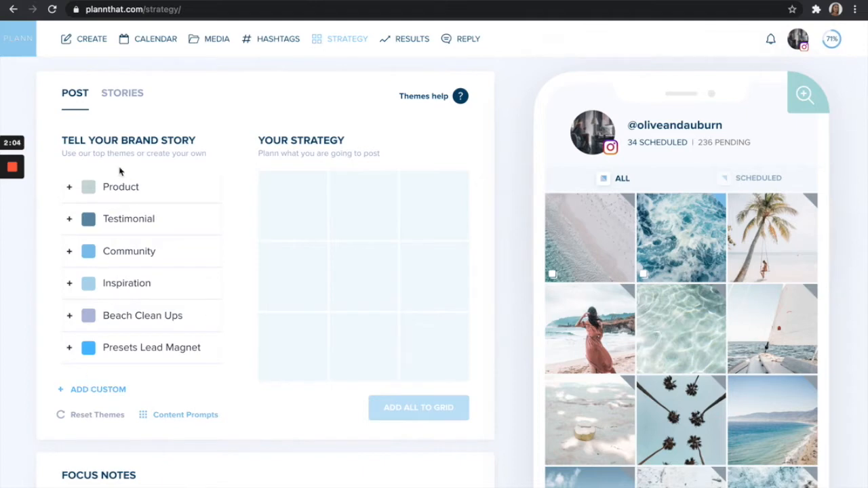
left_click(74, 394)
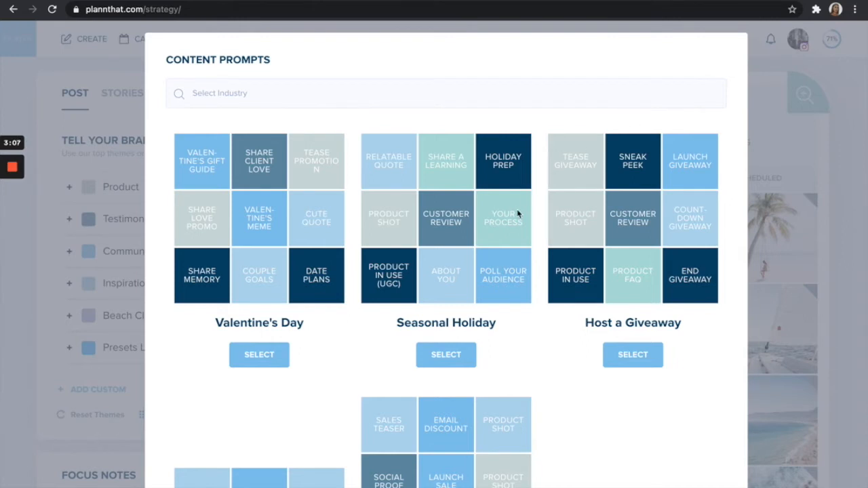
scroll(526, 236, "down", 1)
scroll(525, 236, "down", 5)
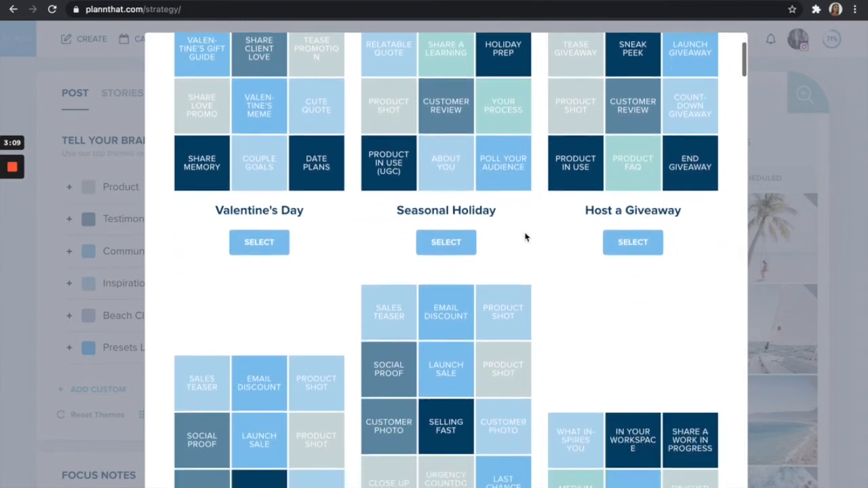
scroll(525, 236, "down", 4)
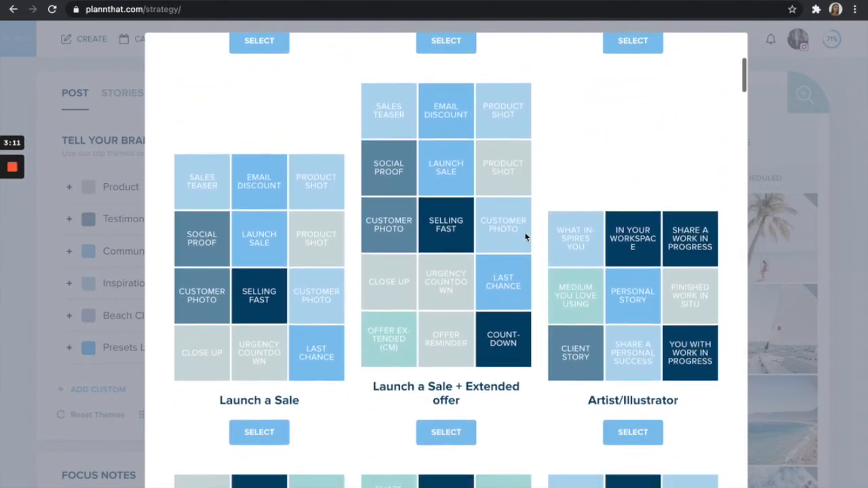
scroll(525, 236, "down", 1)
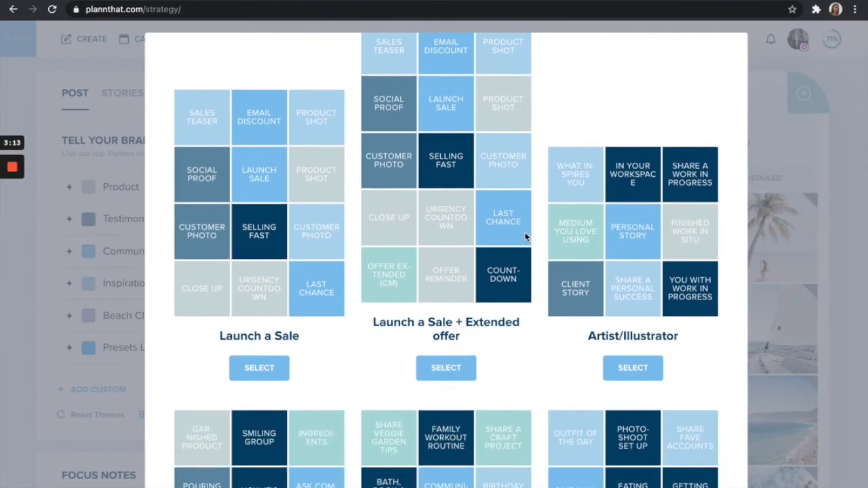
scroll(526, 236, "down", 2)
scroll(526, 236, "down", 1)
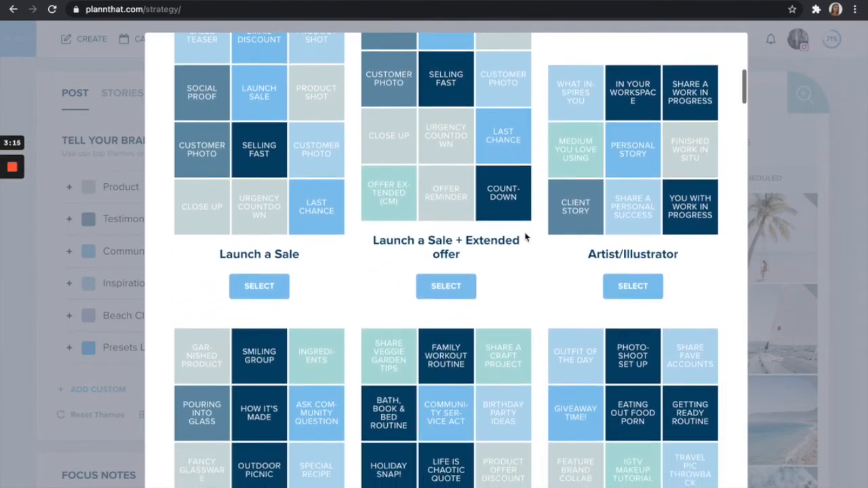
scroll(525, 236, "down", 2)
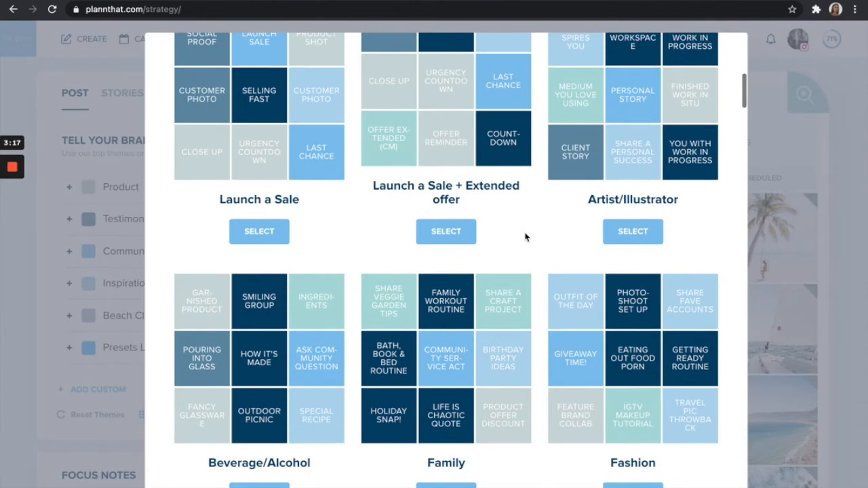
scroll(525, 236, "down", 2)
scroll(526, 237, "down", 1)
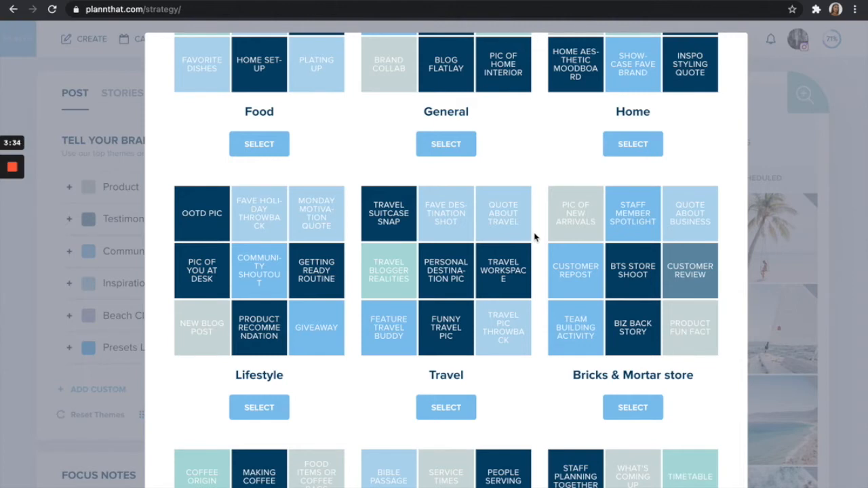
left_click(467, 404)
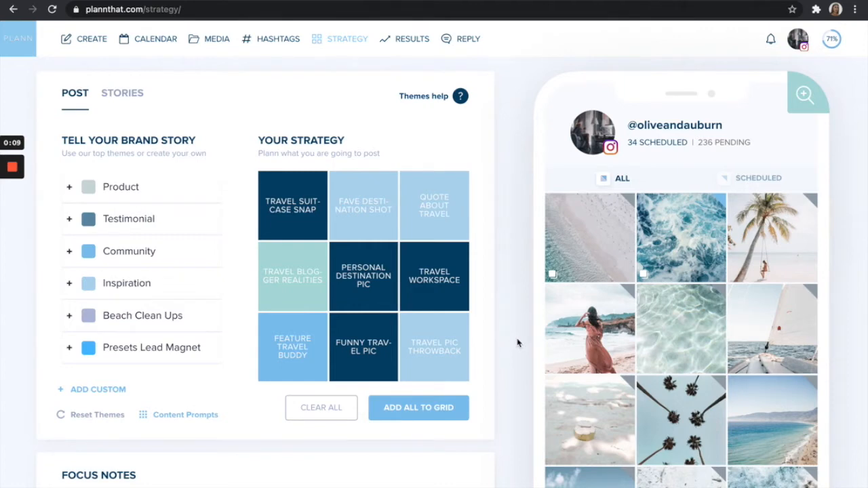
- Place the Feature Travel Buddy prompt mid-second-row of the feed grid and Quote About Travel at the end of the third row
mouse_move(590, 321)
scroll(507, 342, "down", 1)
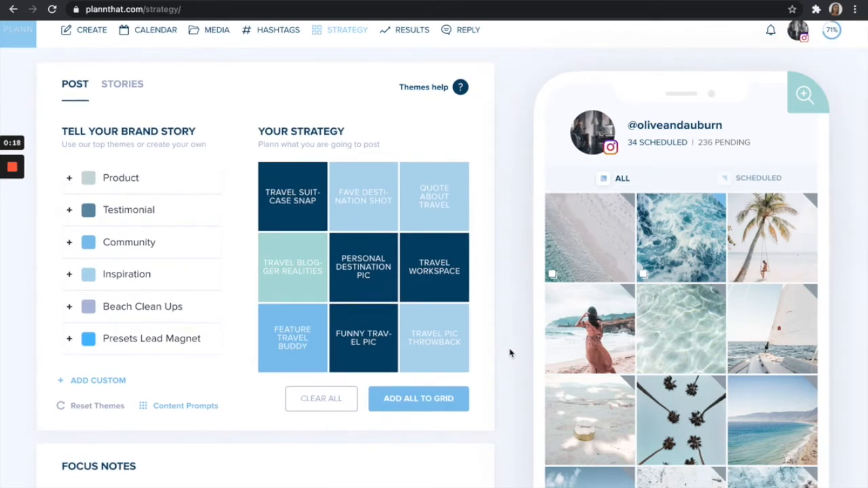
scroll(510, 352, "down", 1)
scroll(510, 352, "up", 1)
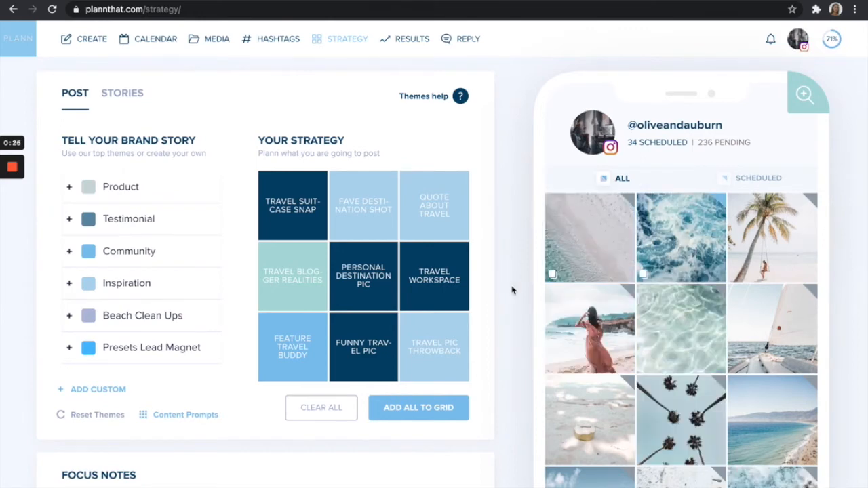
mouse_move(306, 332)
left_click_drag(310, 334, 551, 318)
left_click_drag(614, 311, 685, 334)
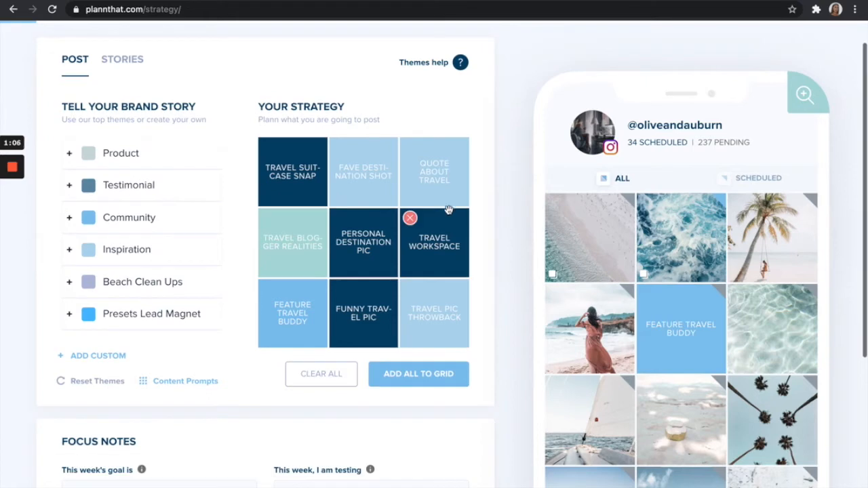
mouse_move(442, 176)
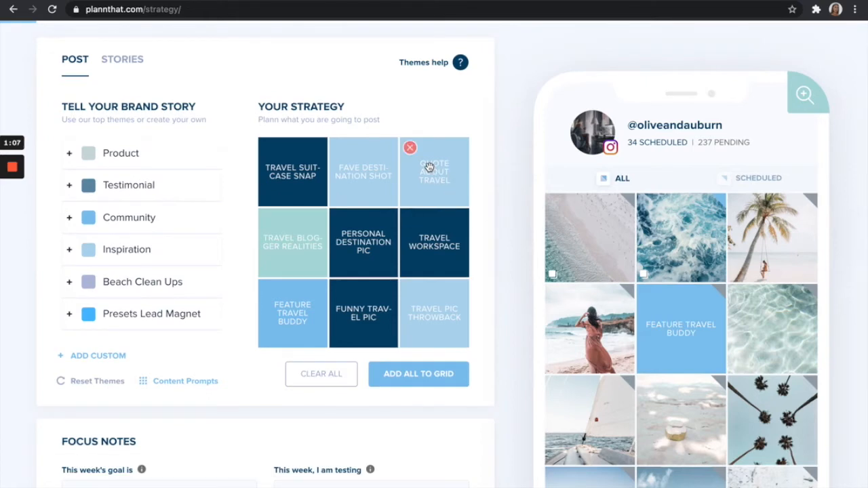
left_click_drag(426, 168, 774, 421)
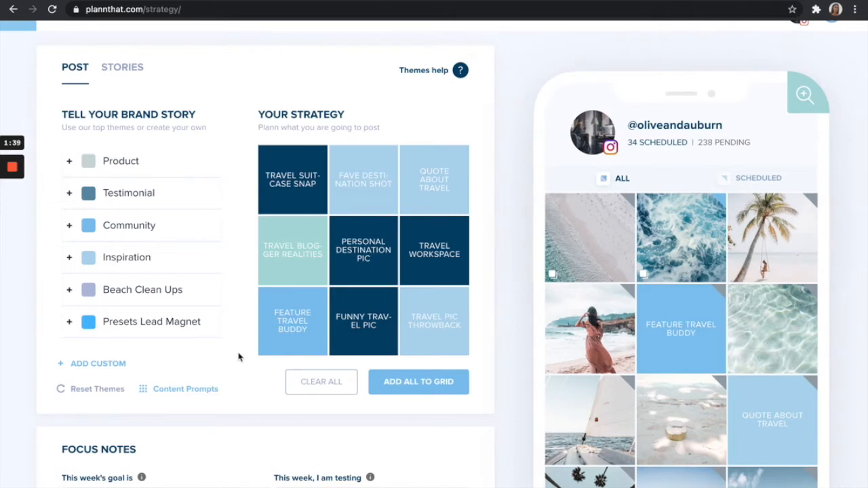
- Create a custom theme named Travel Newsletter with the light aqua colour #C7E8EF
left_click(99, 365)
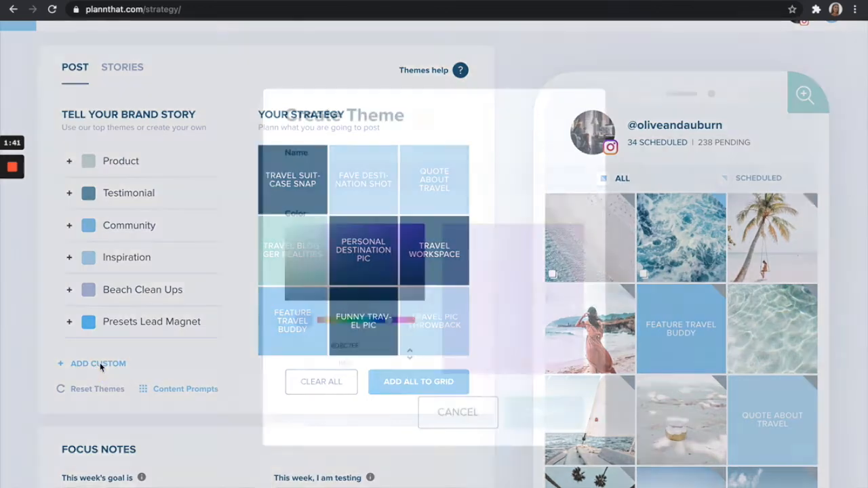
left_click(347, 173)
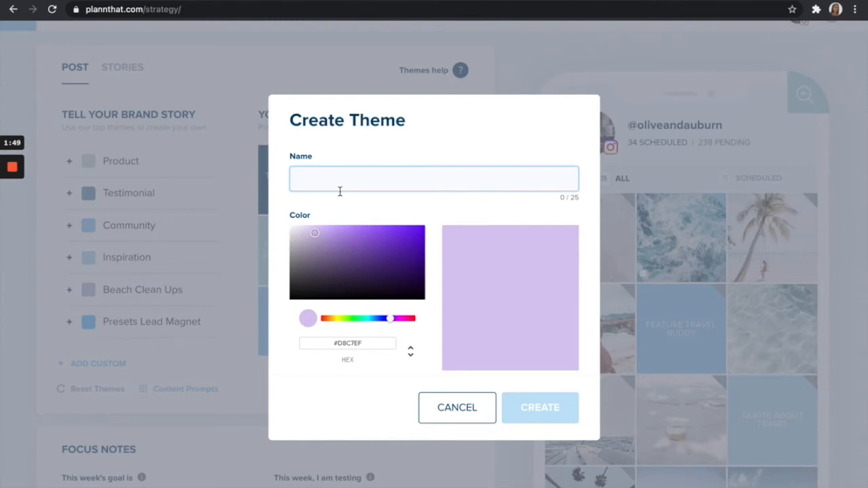
type("Travel Newsletter")
left_click(385, 319)
left_click_drag(385, 319, 371, 322)
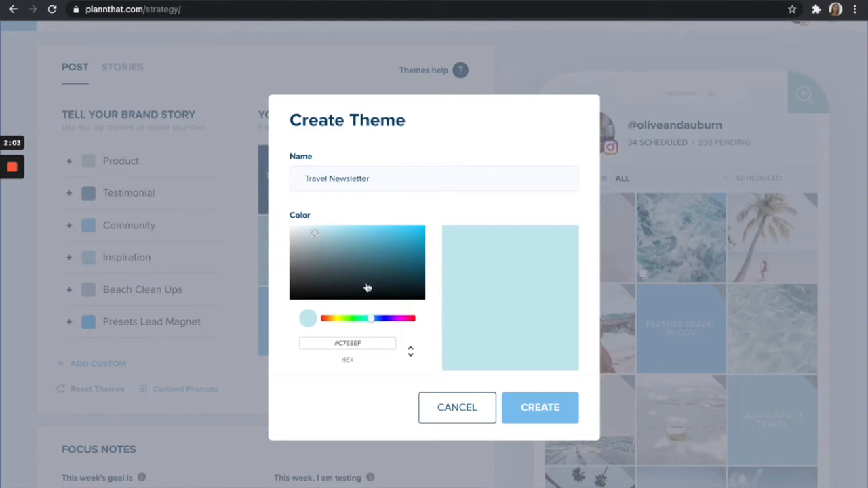
left_click(554, 408)
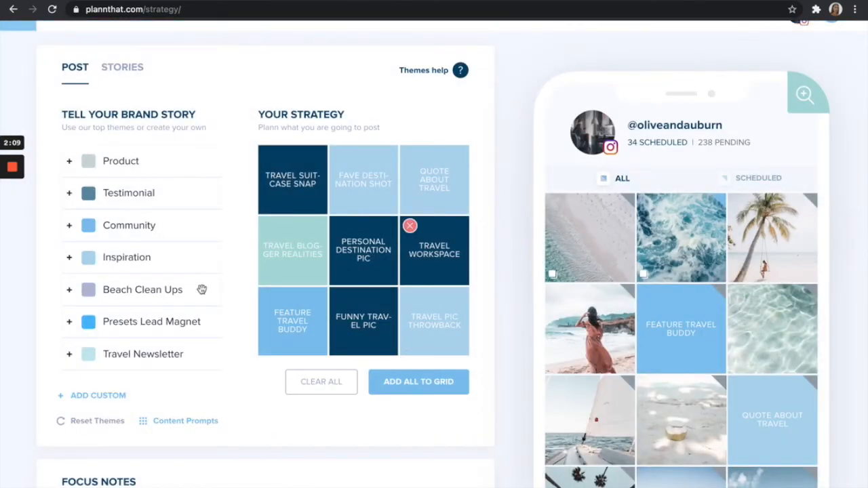
- Add the Travel Newsletter theme to the strategy and place it at the start of the feed grid's fourth row
left_click(68, 356)
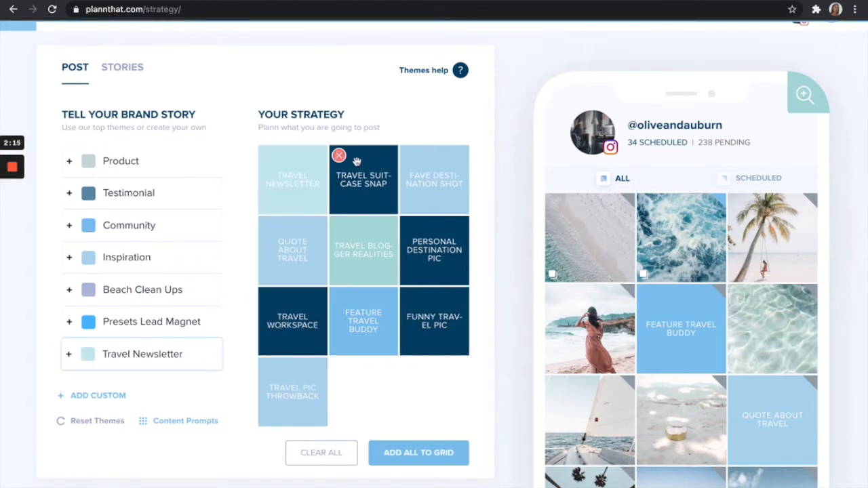
left_click_drag(293, 185, 584, 478)
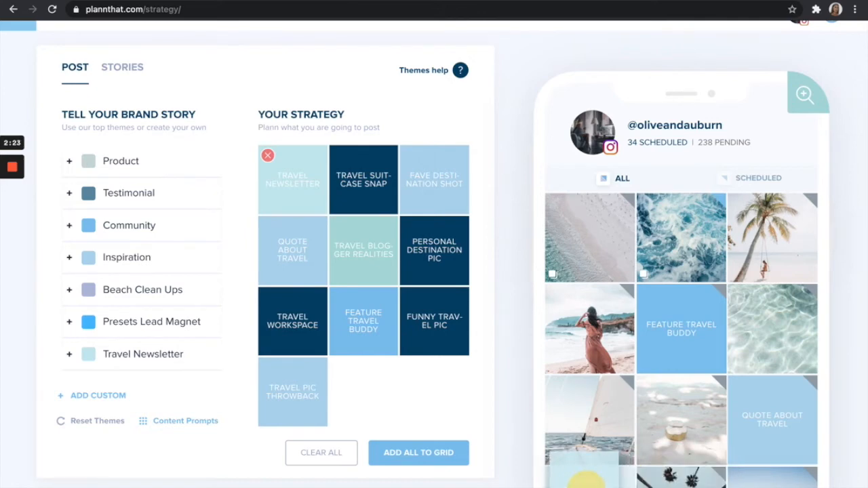
left_click_drag(584, 478, 584, 479)
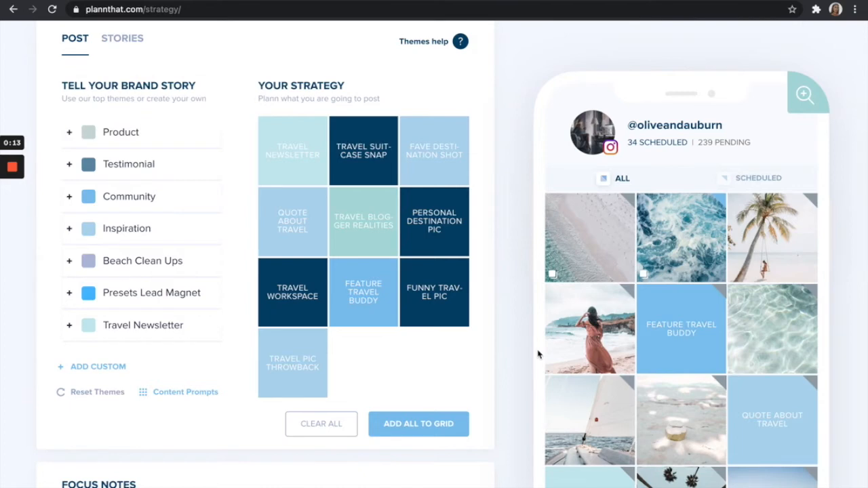
- Open the Travel Newsletter placeholder in the feed grid for editing as a post on the Create page
scroll(536, 353, "down", 2)
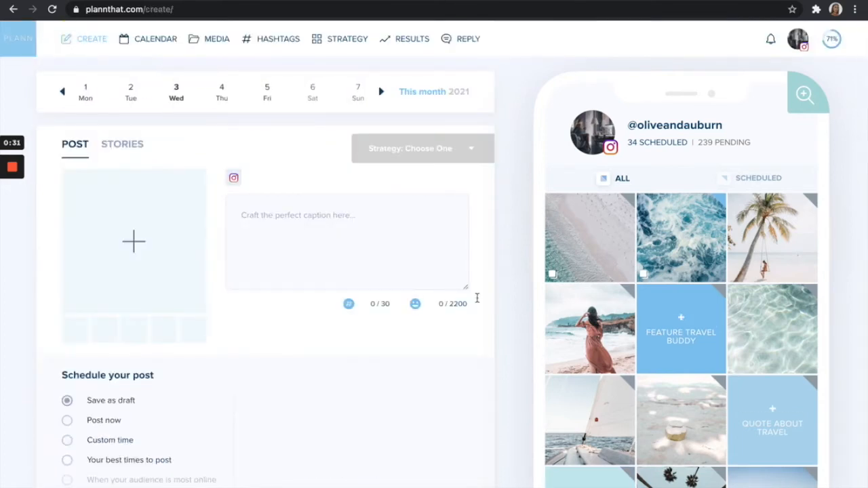
scroll(589, 325, "down", 1)
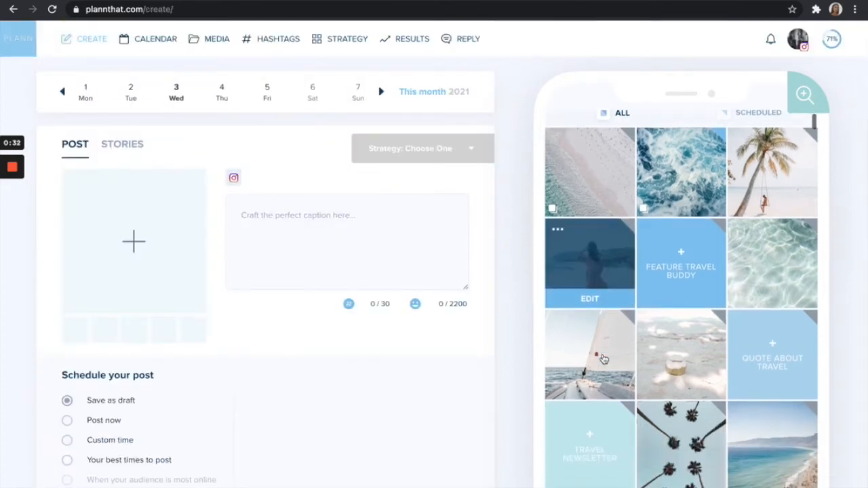
scroll(499, 424, "down", 2)
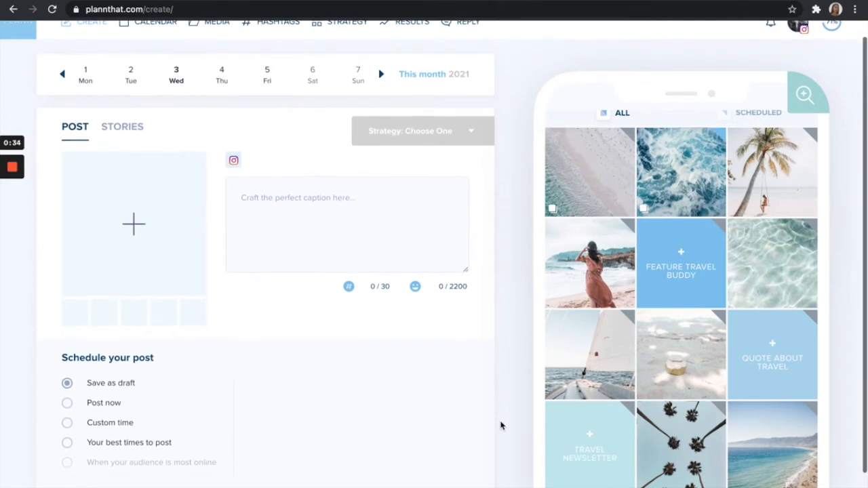
scroll(598, 428, "down", 1)
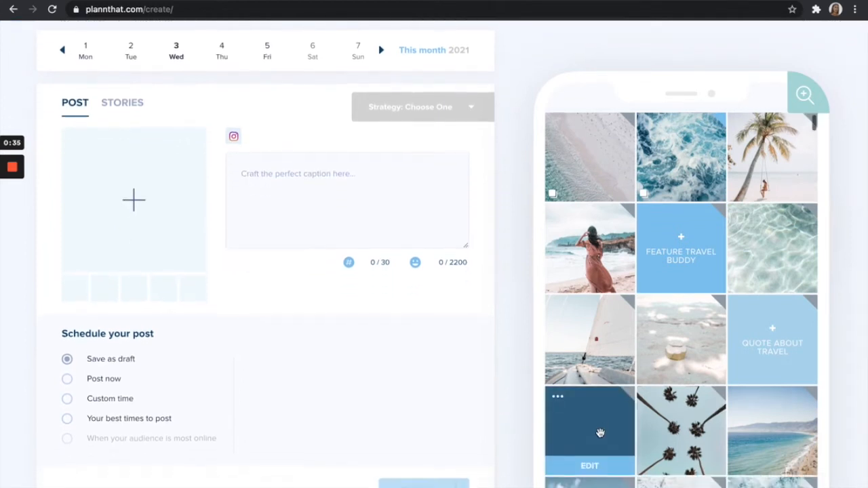
left_click(590, 465)
scroll(488, 320, "up", 2)
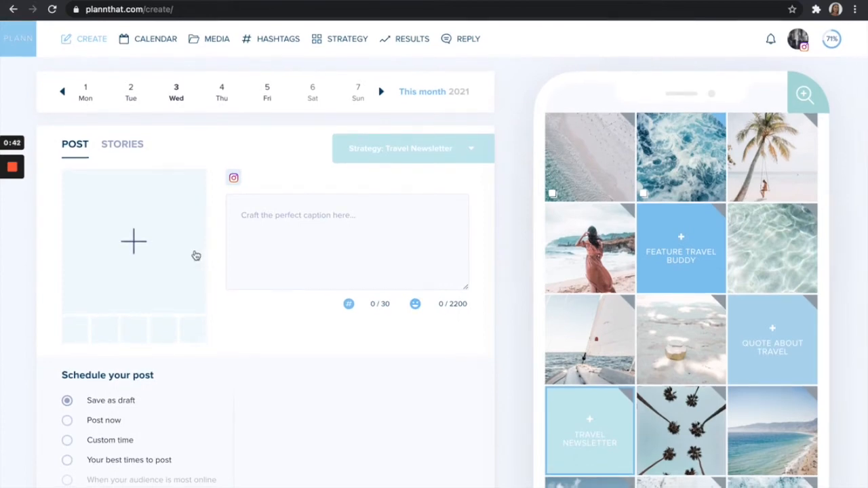
- Start a Canva design as the post's media and apply the laptop template from the Youtube folder
left_click(136, 244)
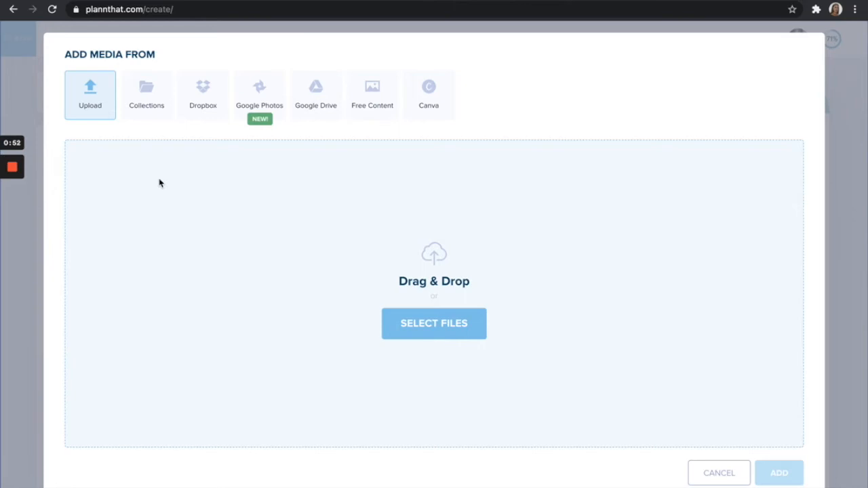
left_click(432, 87)
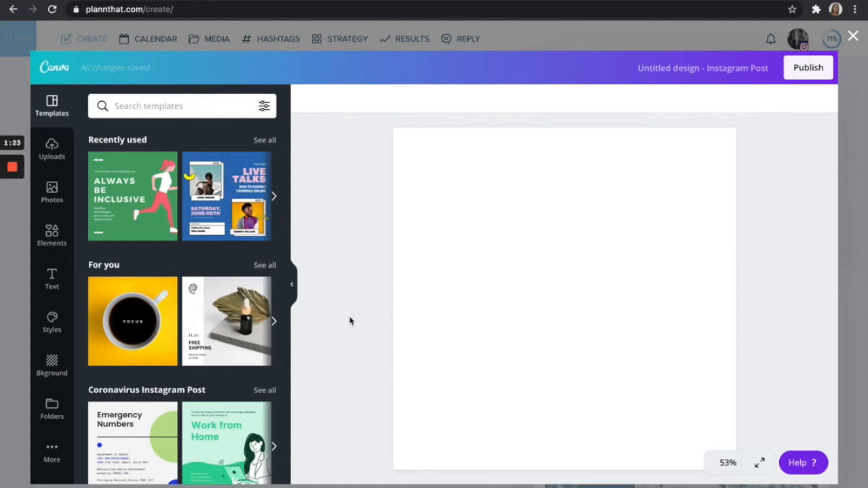
left_click(53, 415)
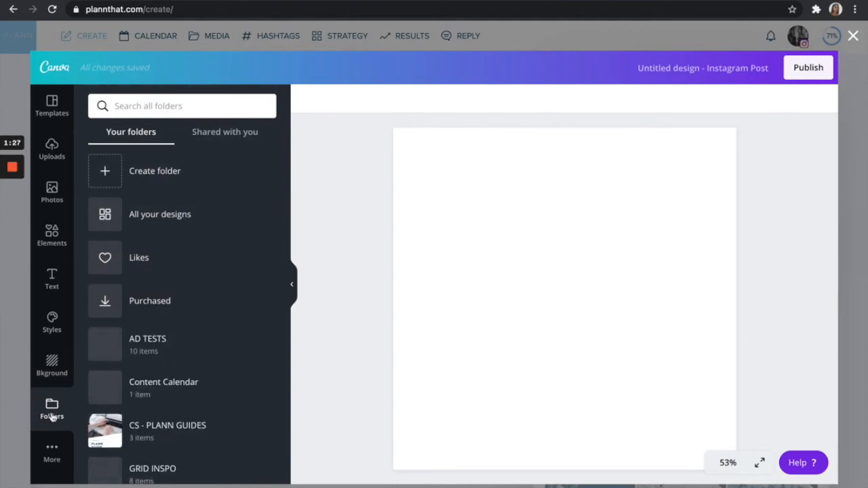
scroll(159, 393, "down", 8)
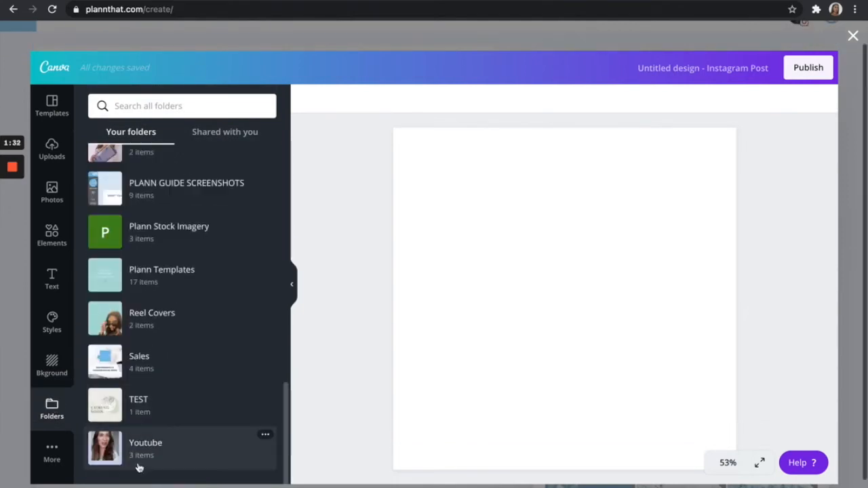
left_click(136, 452)
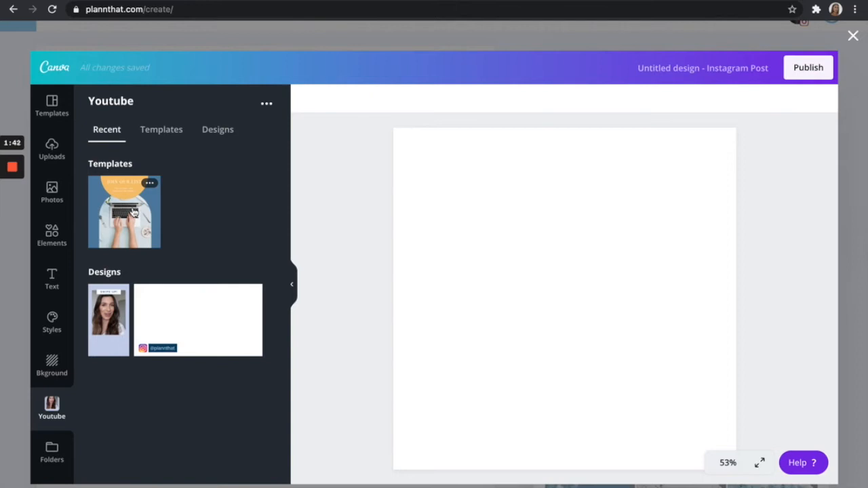
left_click(134, 213)
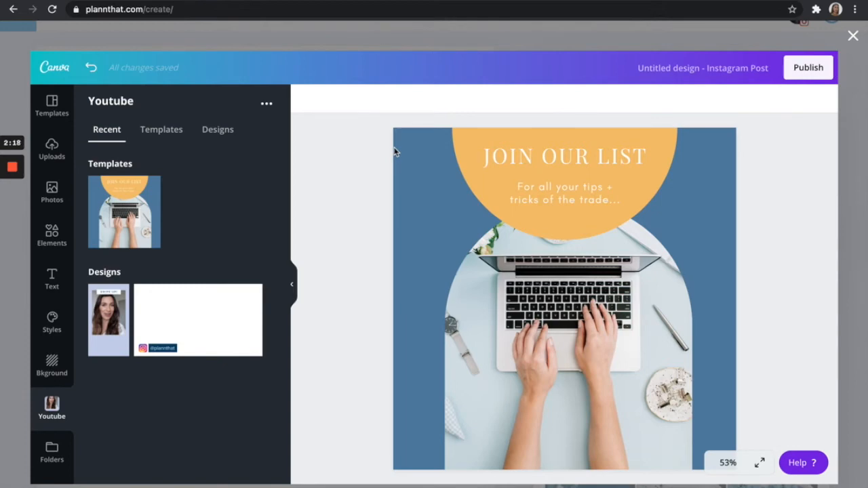
- Recolour the orange semicircle behind the JOIN OUR LIST heading with the light grey brand colour
left_click(461, 134)
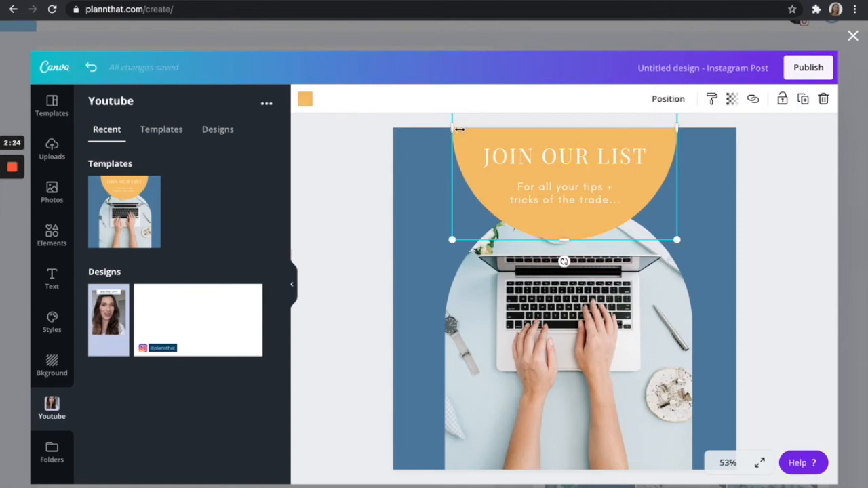
left_click(305, 100)
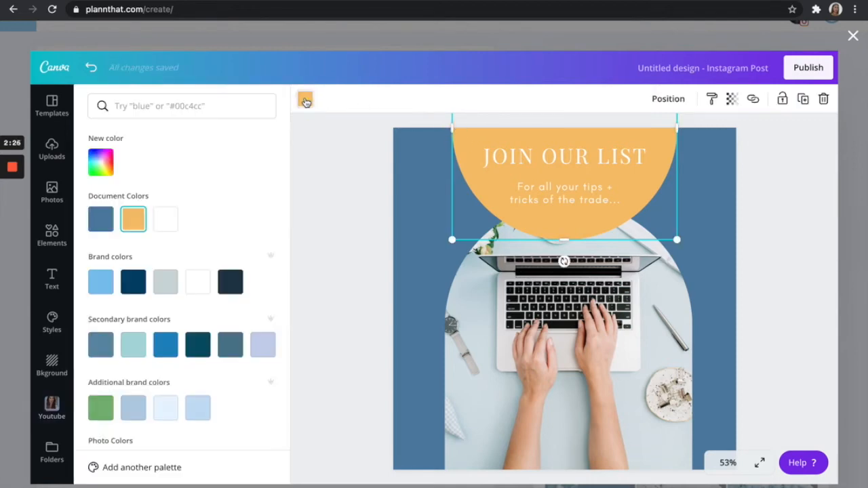
left_click(166, 287)
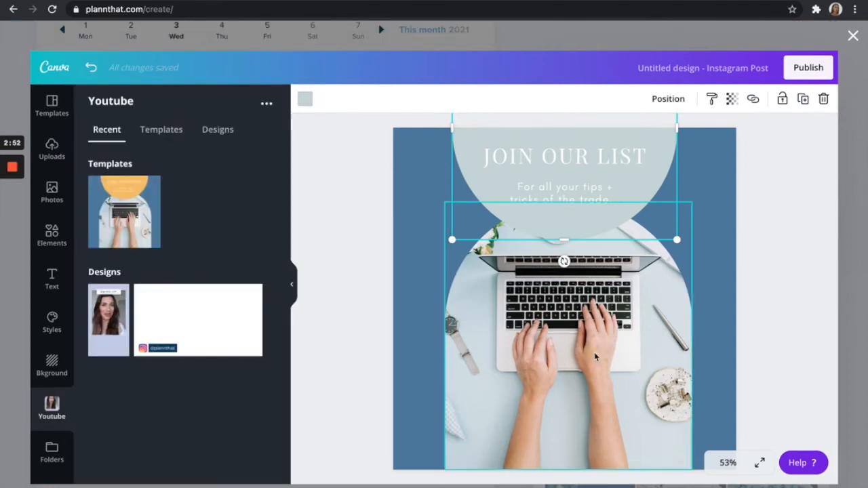
- Search the photo library for travel and replace the laptop photo with the aerial shot of a sailboat on turquoise sea
left_click(595, 359)
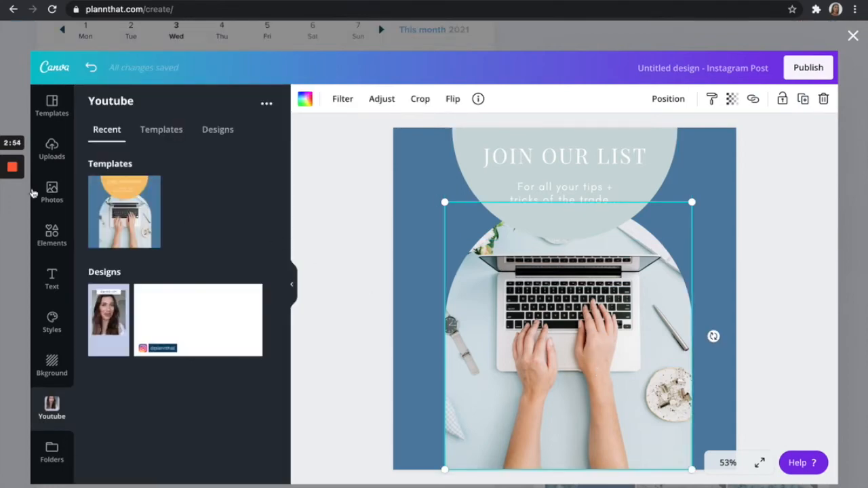
left_click(52, 192)
left_click(188, 108)
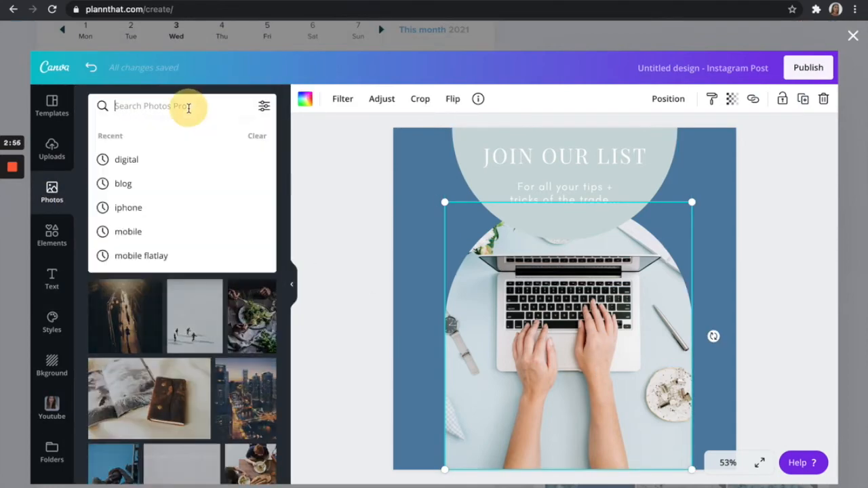
type("travel")
key("Return")
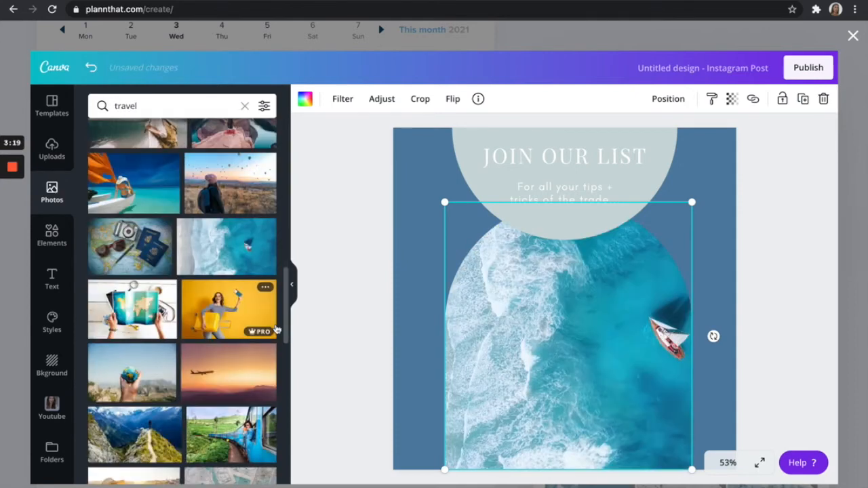
scroll(277, 329, "down", 1)
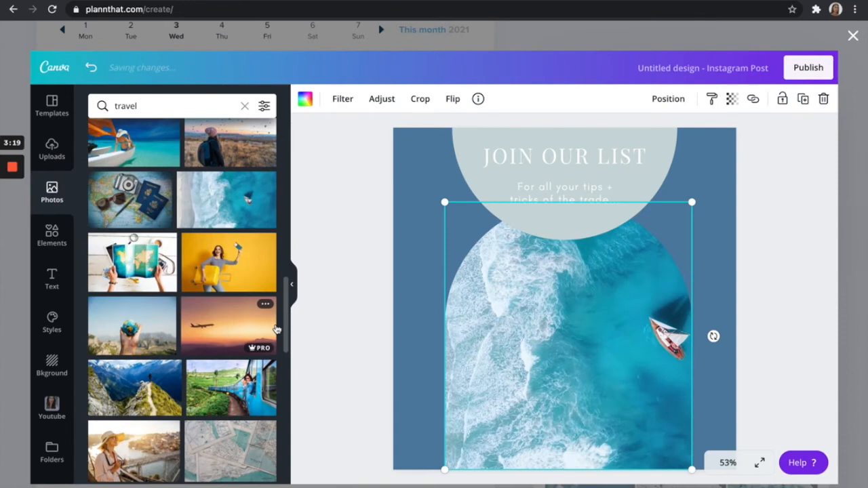
left_click(735, 142)
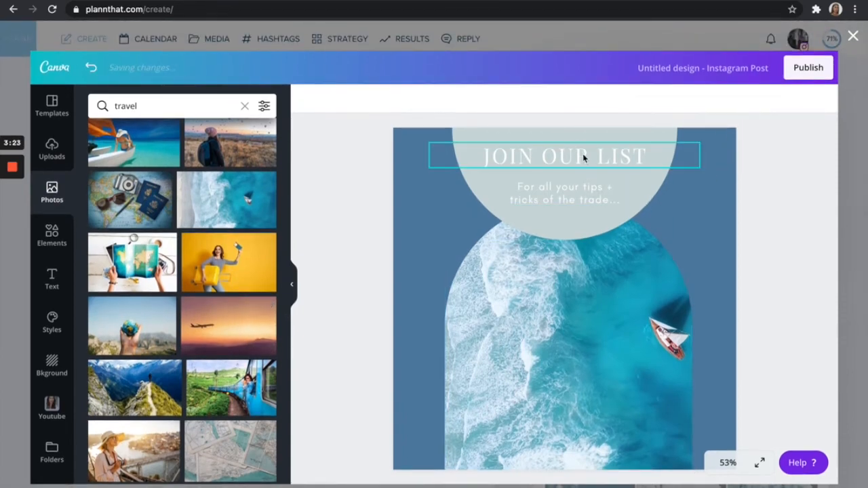
- Publish the Canva design to the Travel Newsletter post and save the post as a draft
left_click(802, 74)
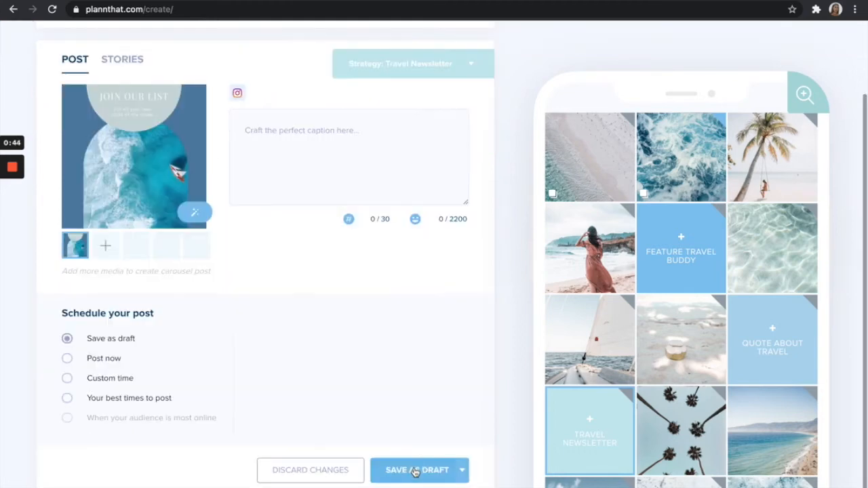
left_click(415, 473)
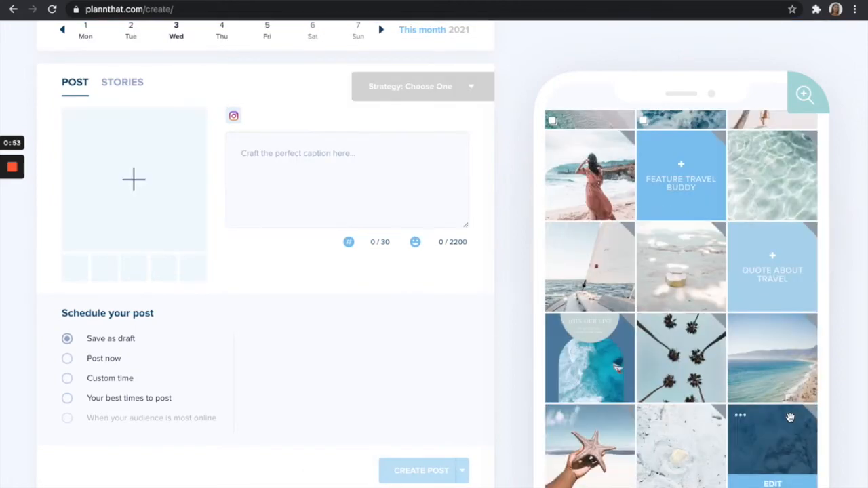
left_click_drag(790, 418, 618, 362)
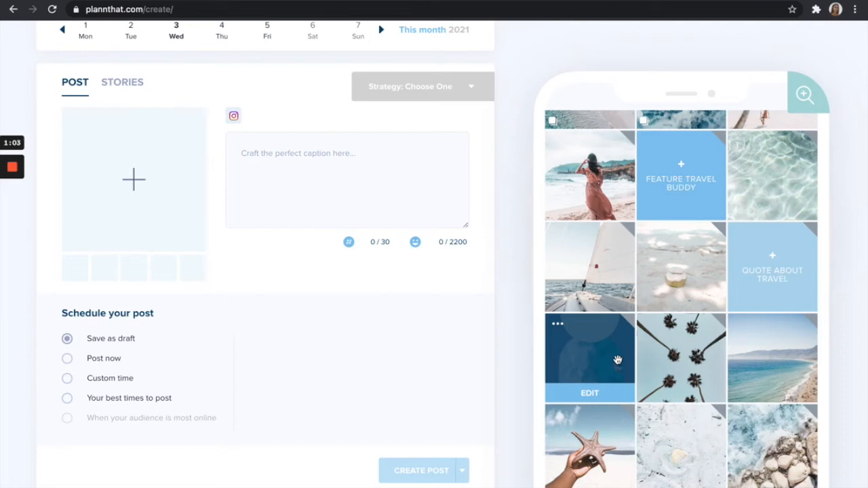
- Reopen the saved newsletter post's design in Canva and publish it back to the post
left_click(582, 347)
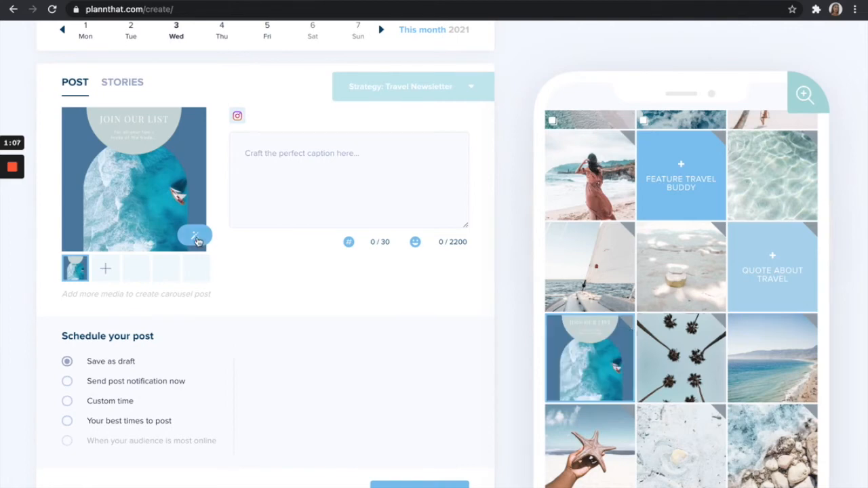
left_click(196, 240)
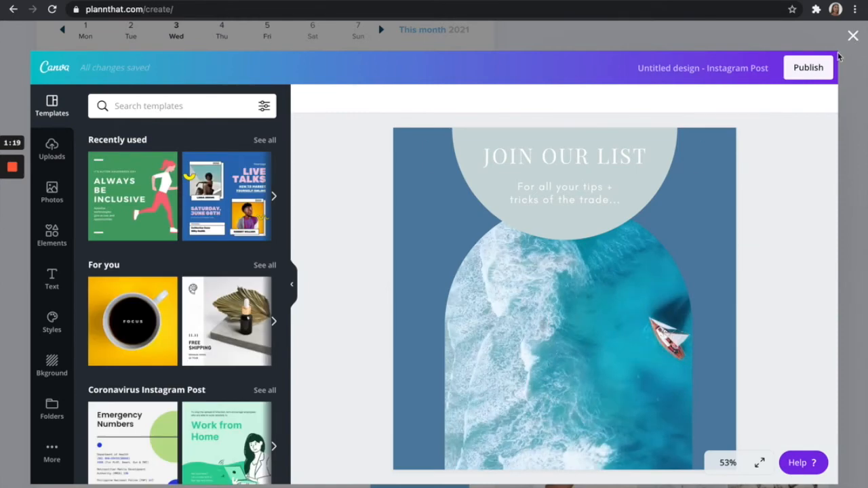
left_click(817, 67)
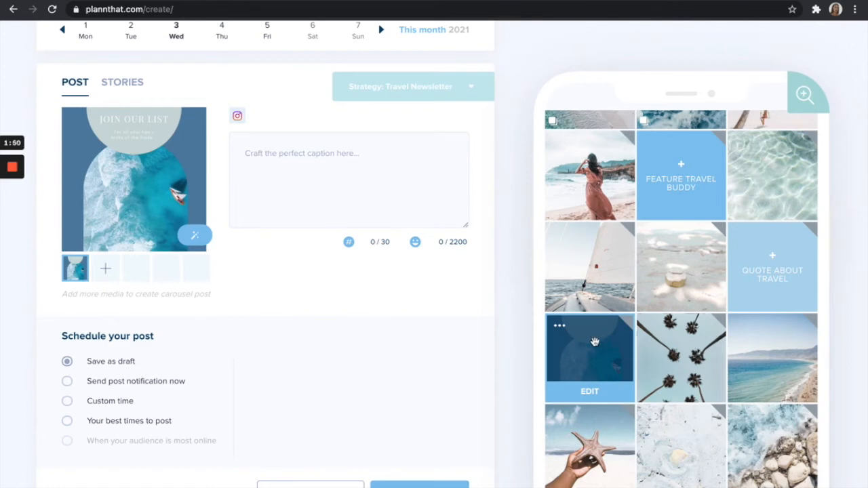
- Move the JOIN OUR LIST post to the middle of the feed grid's third row
scroll(815, 285, "down", 1)
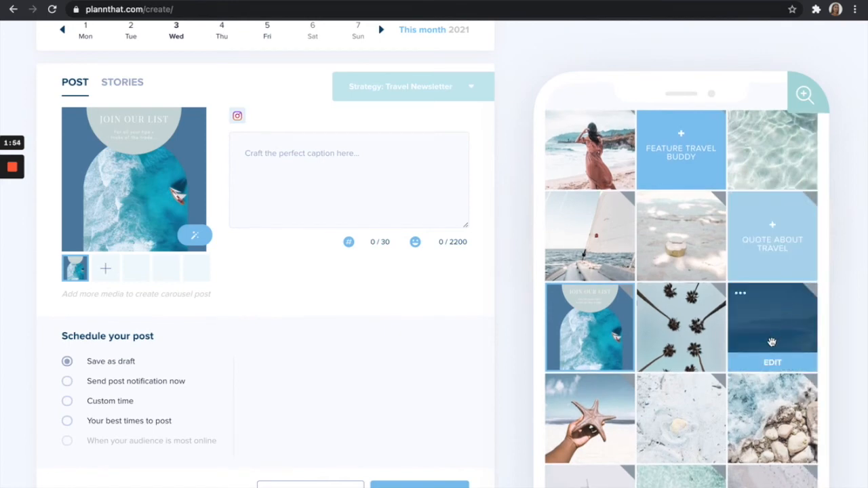
left_click_drag(589, 311, 678, 227)
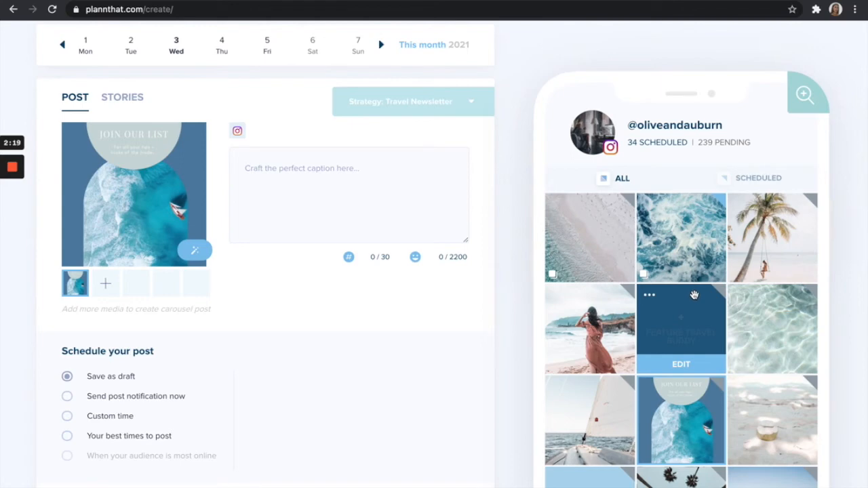
- Open the Feature Travel Buddy placeholder for editing, saving the newsletter post's pending changes
left_click(693, 297)
left_click(671, 324)
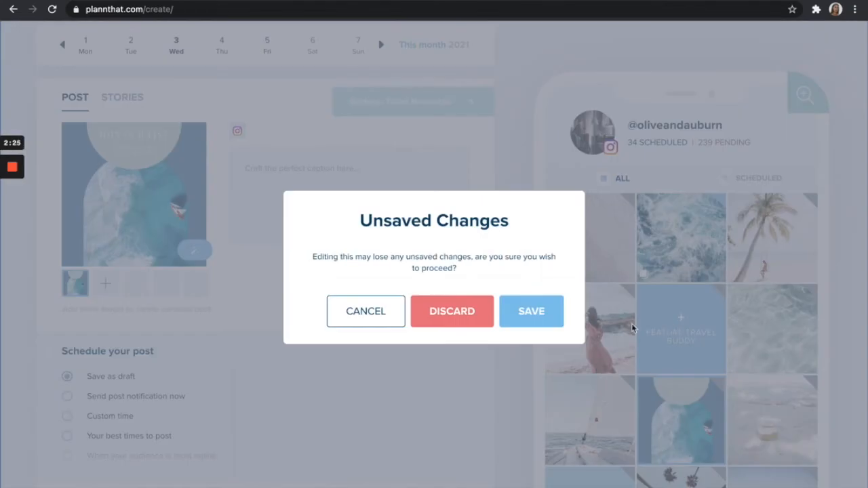
left_click(519, 311)
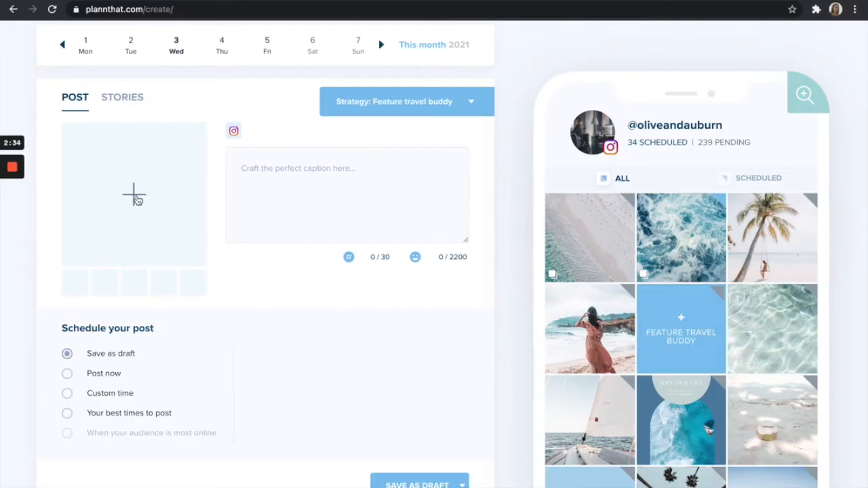
- Add the media collections photo of the woman in white trousers seated on a beach stool to the Feature Travel Buddy post
left_click(135, 198)
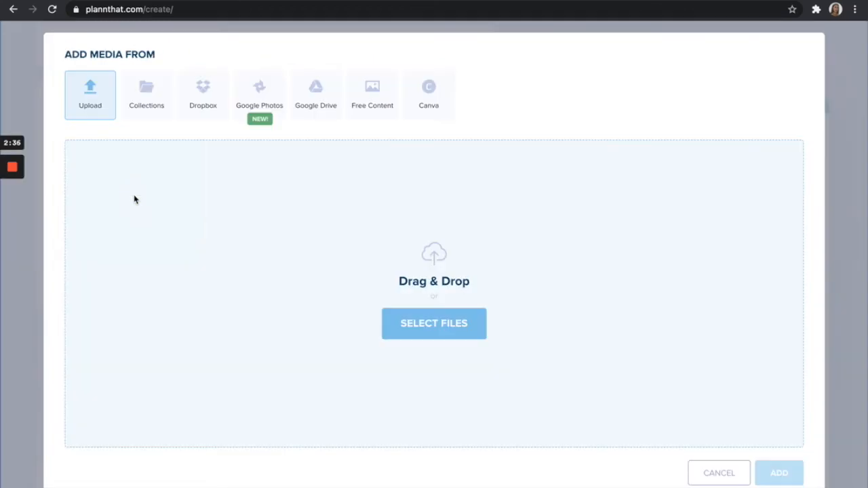
left_click(158, 93)
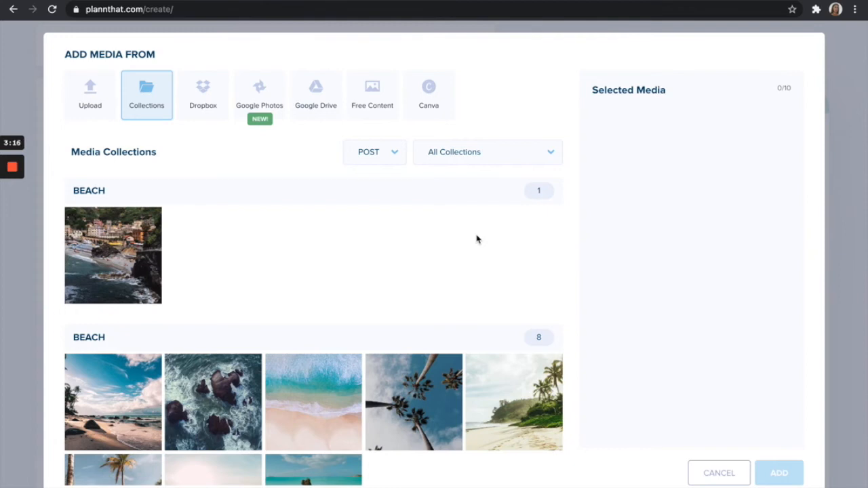
scroll(431, 272, "down", 5)
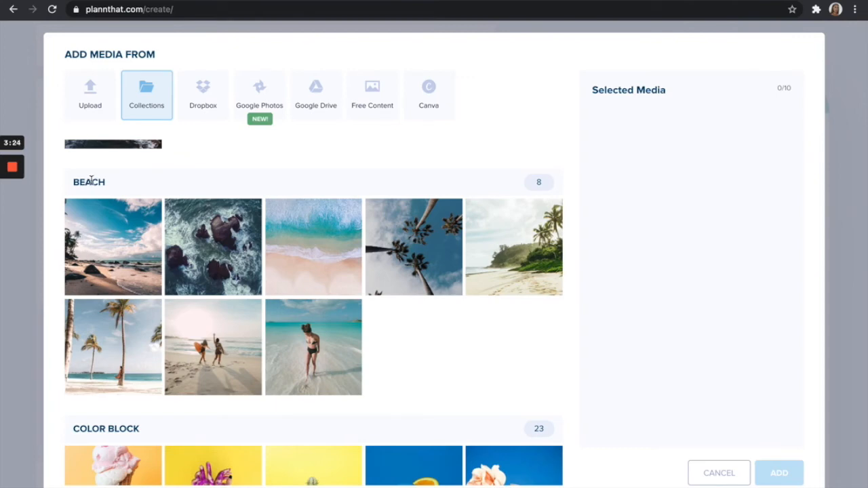
scroll(404, 394, "down", 3)
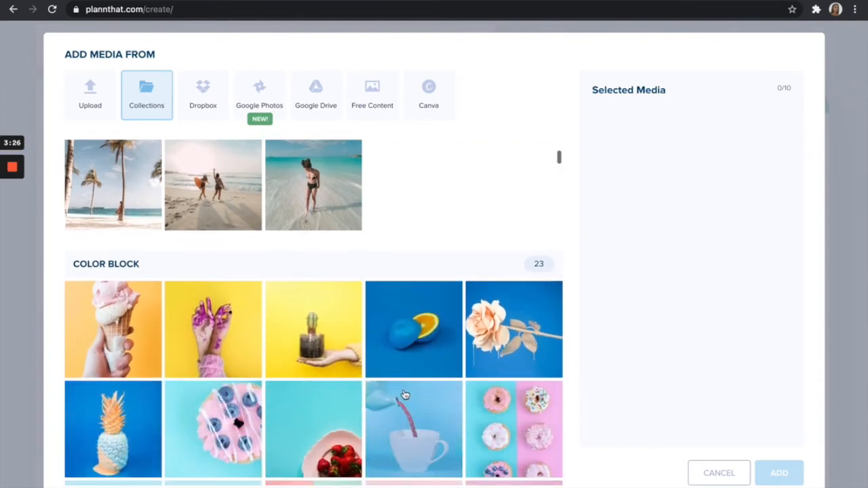
scroll(404, 395, "down", 2)
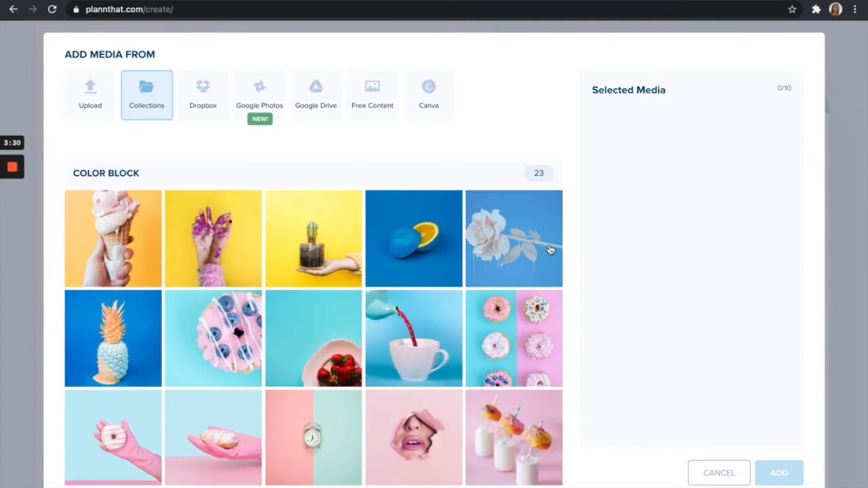
scroll(547, 292, "down", 10)
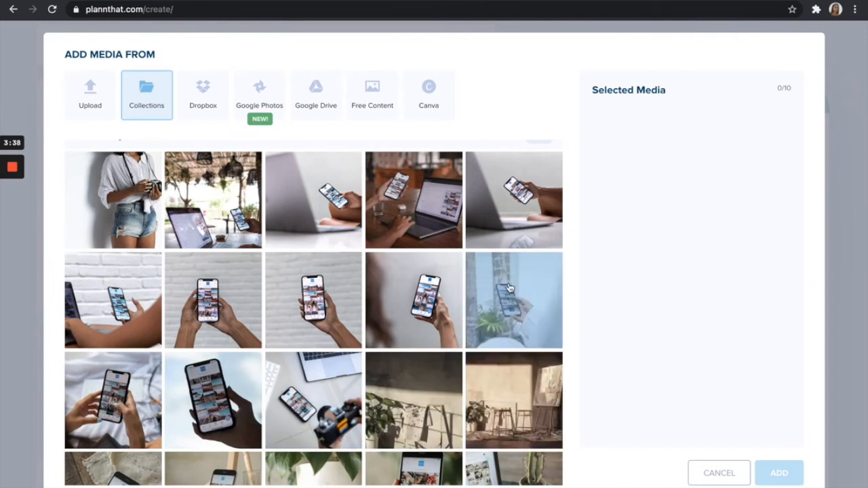
scroll(509, 288, "up", 2)
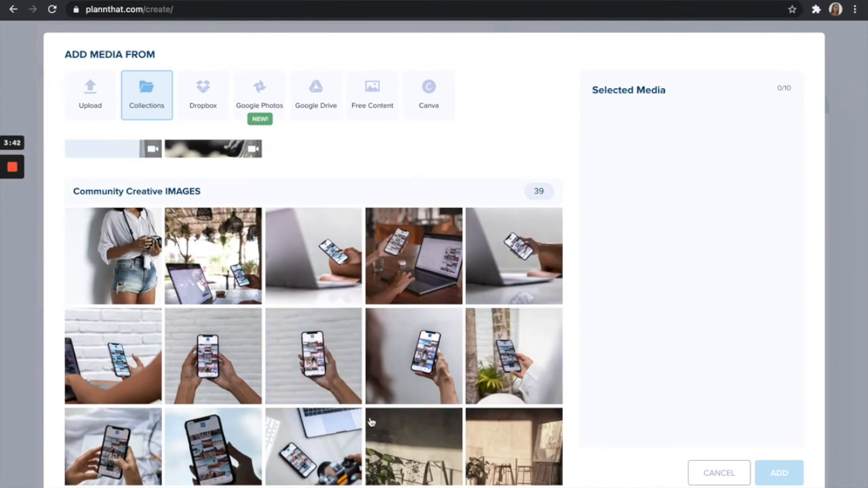
scroll(421, 379, "down", 5)
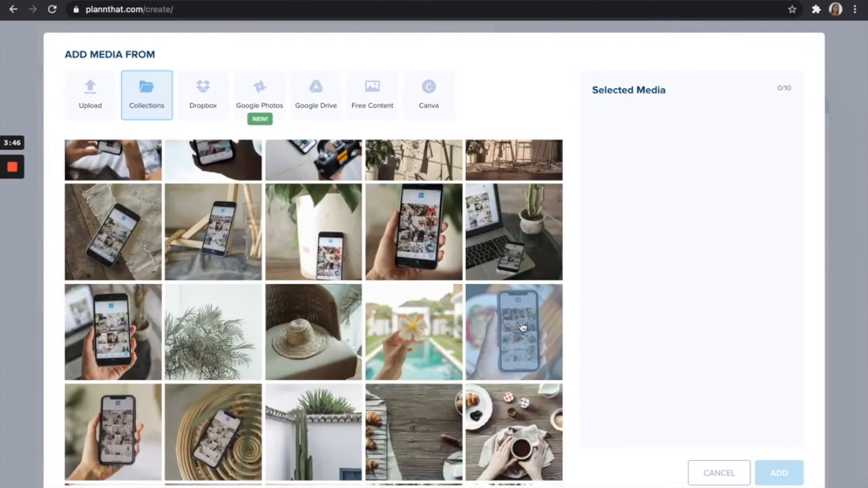
scroll(521, 328, "down", 6)
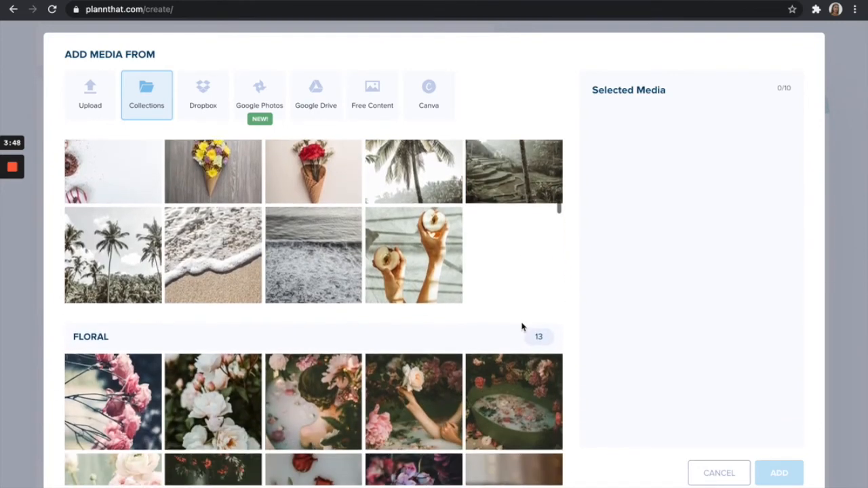
scroll(521, 327, "up", 3)
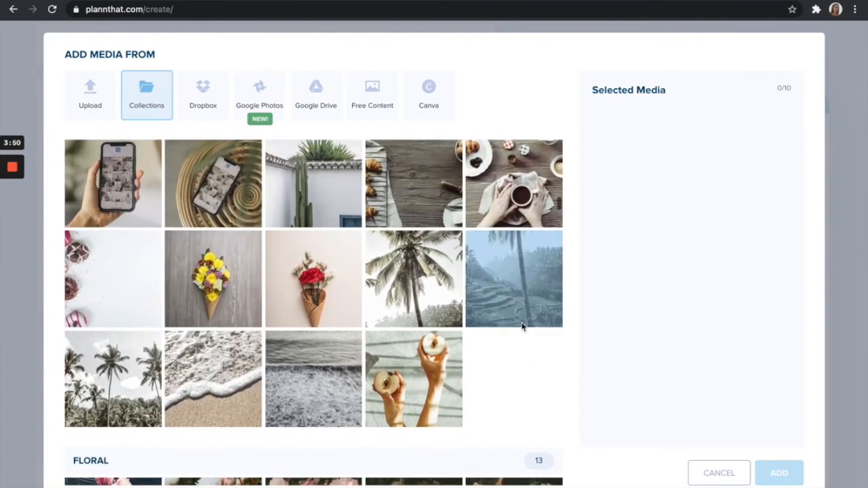
scroll(521, 328, "up", 1)
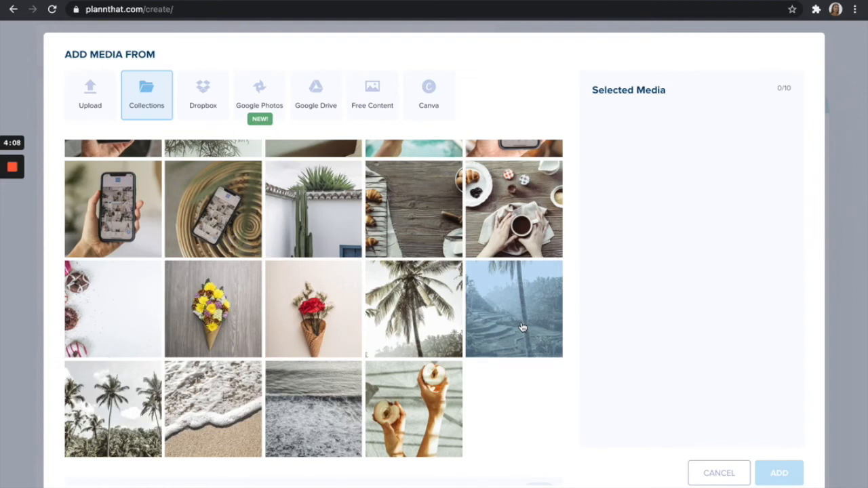
scroll(522, 327, "up", 10)
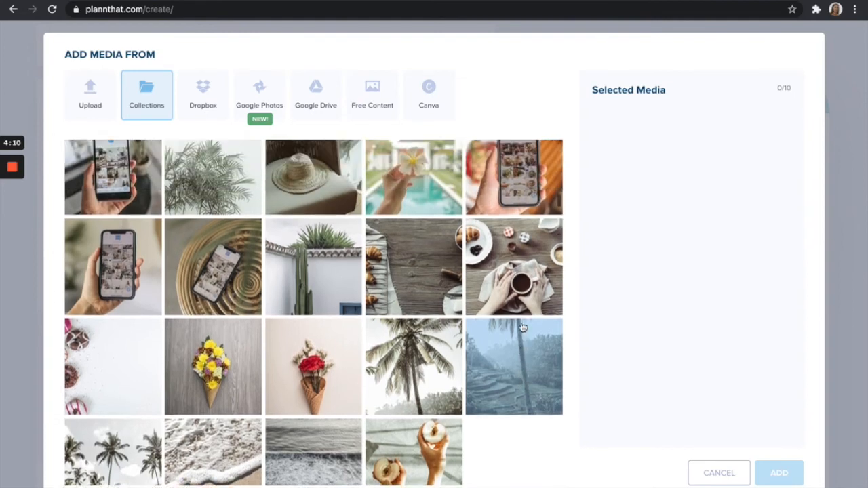
scroll(521, 328, "up", 3)
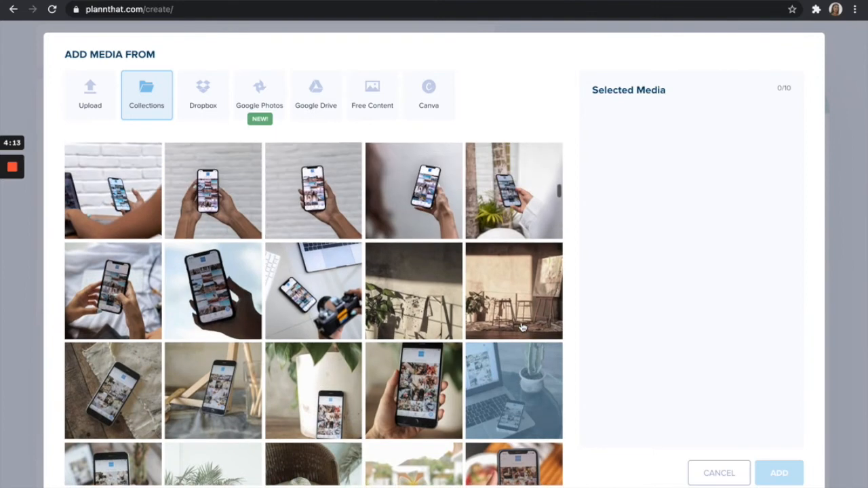
scroll(521, 328, "up", 3)
scroll(522, 327, "up", 1)
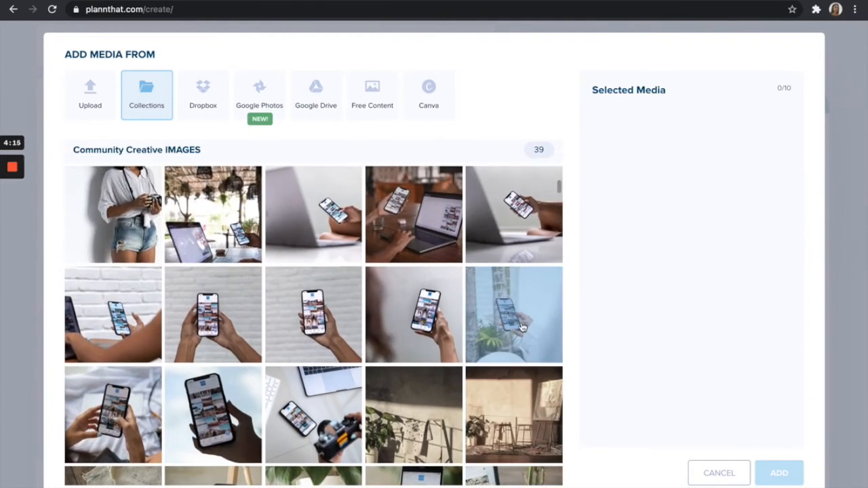
scroll(521, 328, "up", 3)
scroll(522, 328, "up", 2)
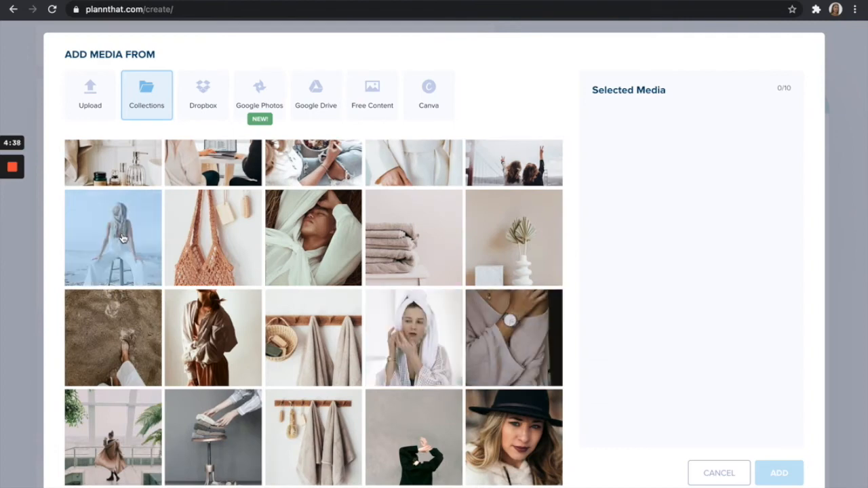
left_click(122, 235)
left_click(778, 475)
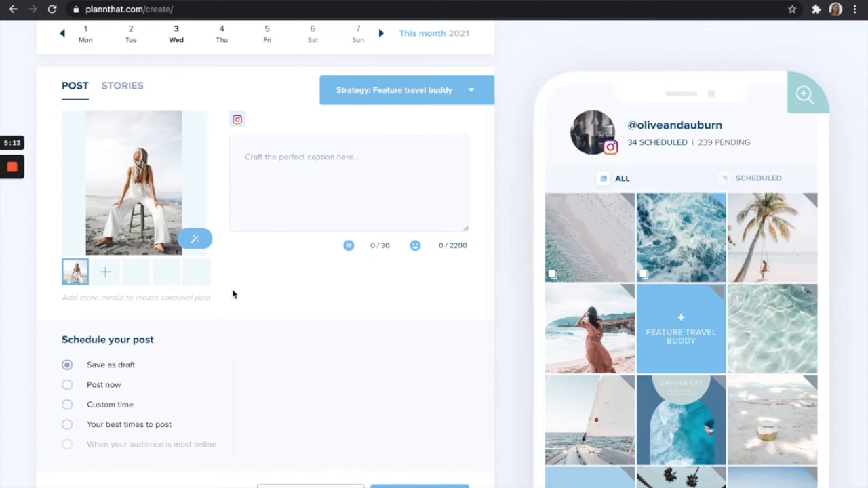
- Open the Feature Travel Buddy photo in the image editor and expand the Smooth filter group
scroll(232, 295, "down", 1)
left_click(194, 236)
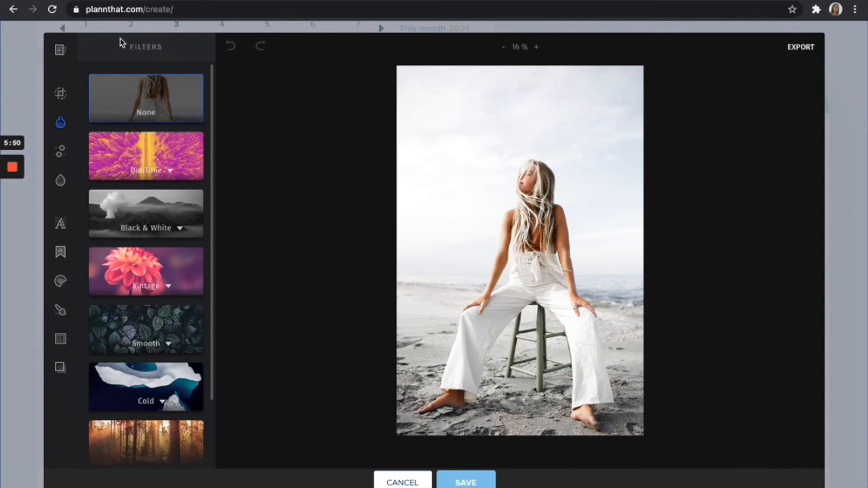
mouse_move(64, 94)
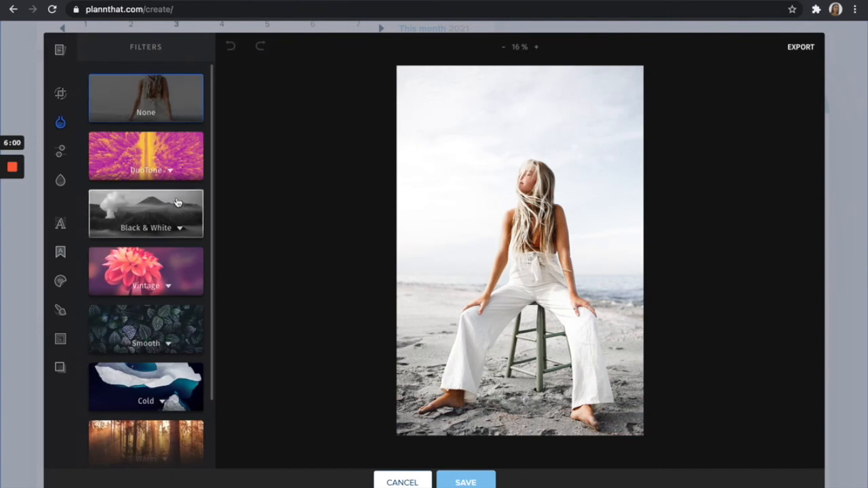
scroll(176, 202, "down", 2)
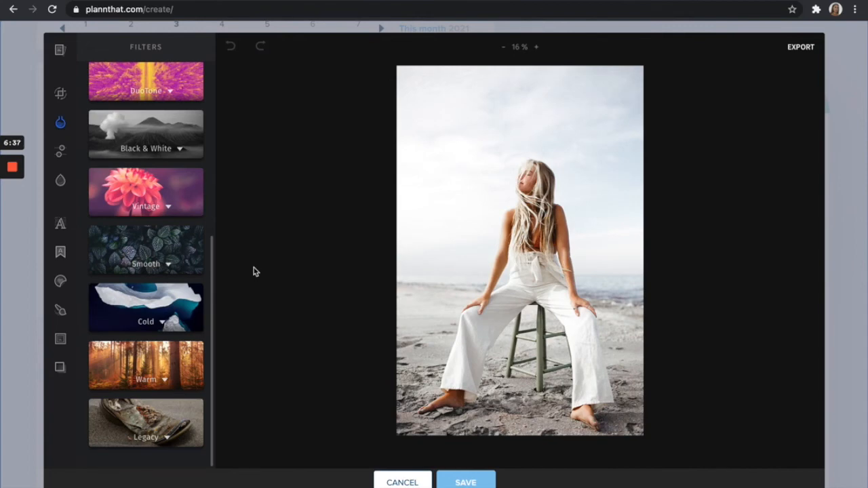
left_click(161, 265)
- Try the Chestnut filter on the photo at a reduced strength
left_click(165, 259)
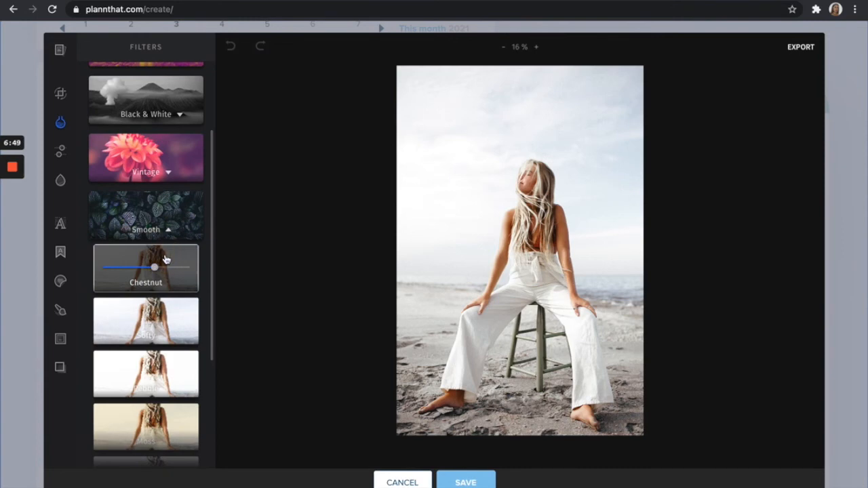
mouse_move(154, 271)
left_mouse_down()
mouse_move(131, 270)
mouse_move(169, 268)
mouse_move(136, 266)
mouse_move(125, 276)
mouse_move(136, 265)
mouse_move(166, 268)
mouse_move(138, 271)
left_mouse_up()
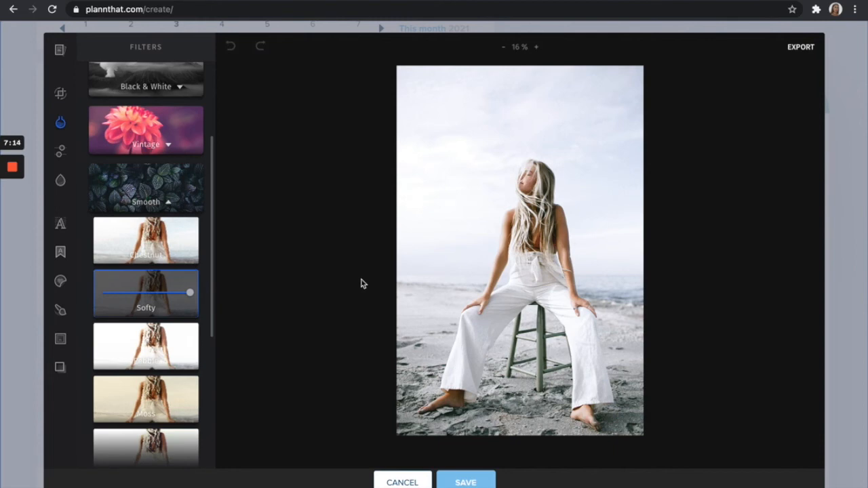
- Set the Softy filter to about half strength and save the edited photo
left_click_drag(190, 293, 147, 292)
scroll(168, 308, "up", 5)
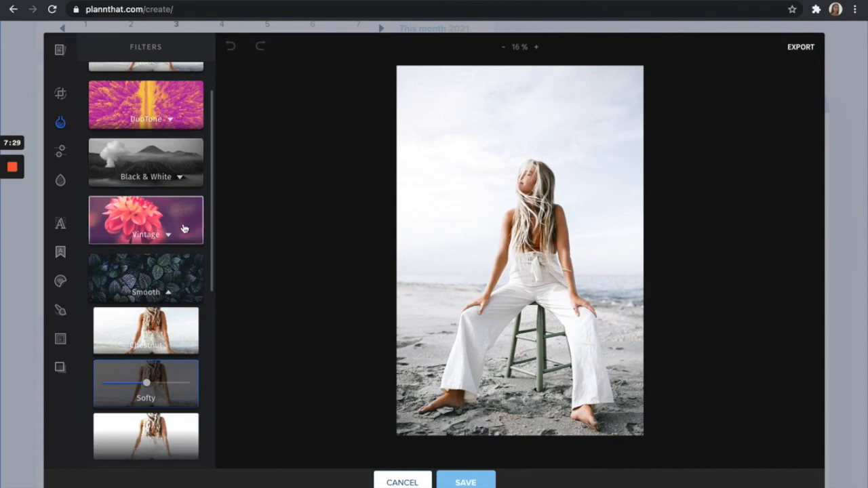
scroll(179, 252, "down", 6)
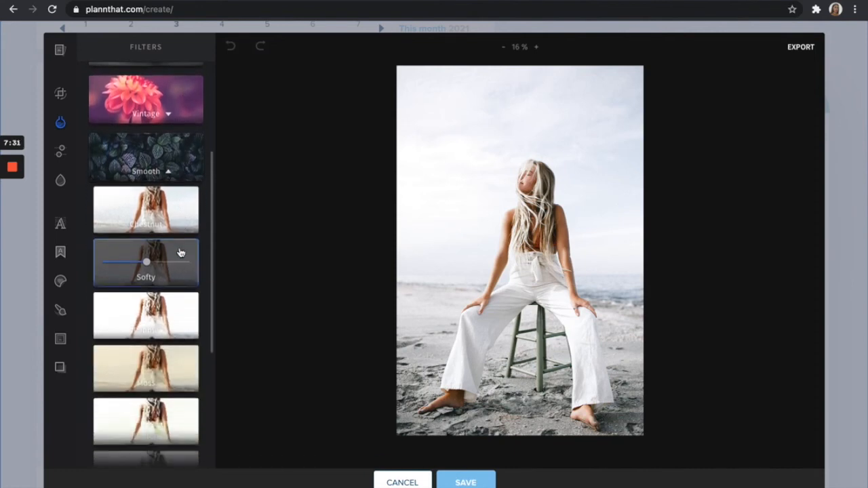
scroll(180, 252, "down", 2)
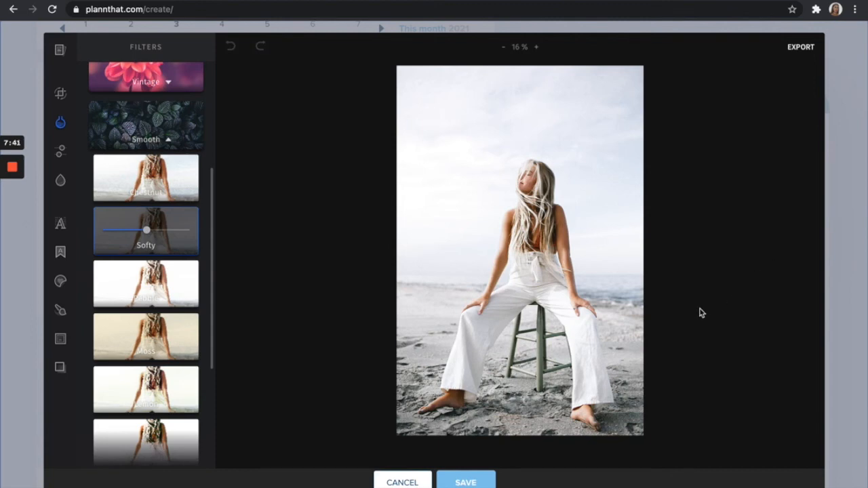
left_click(483, 482)
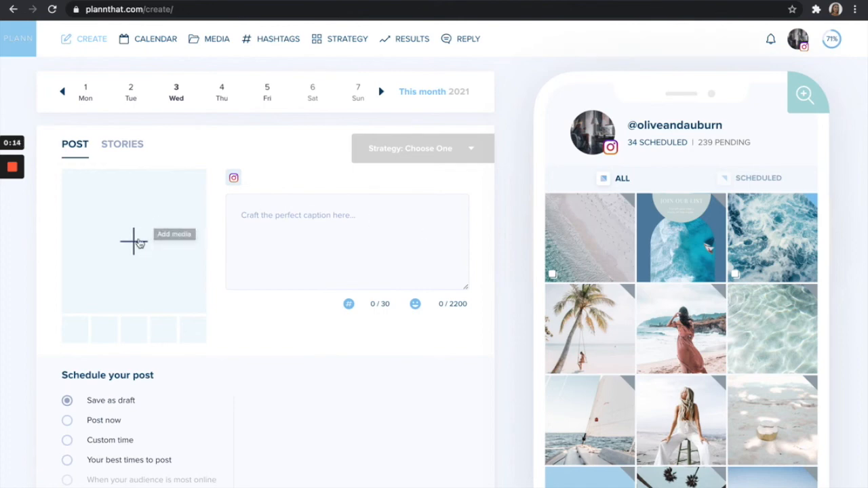
- Search the Pexels free photo library for "beach" as media for a new post
left_click(139, 241)
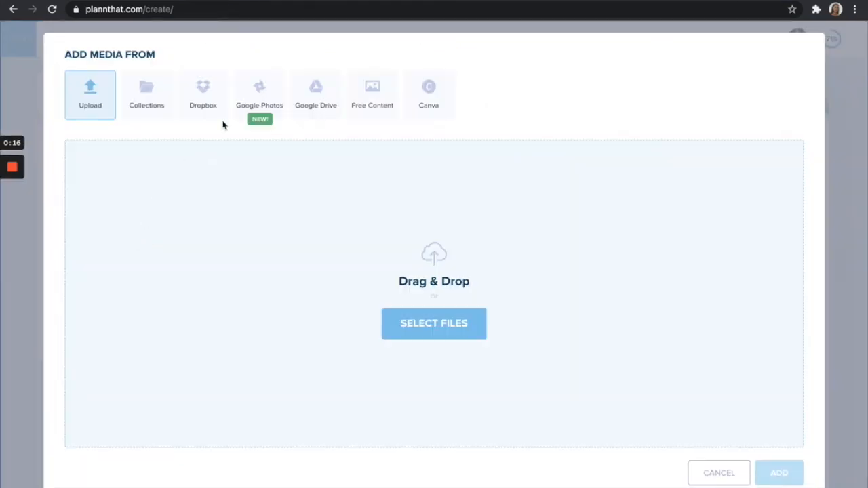
left_click(365, 92)
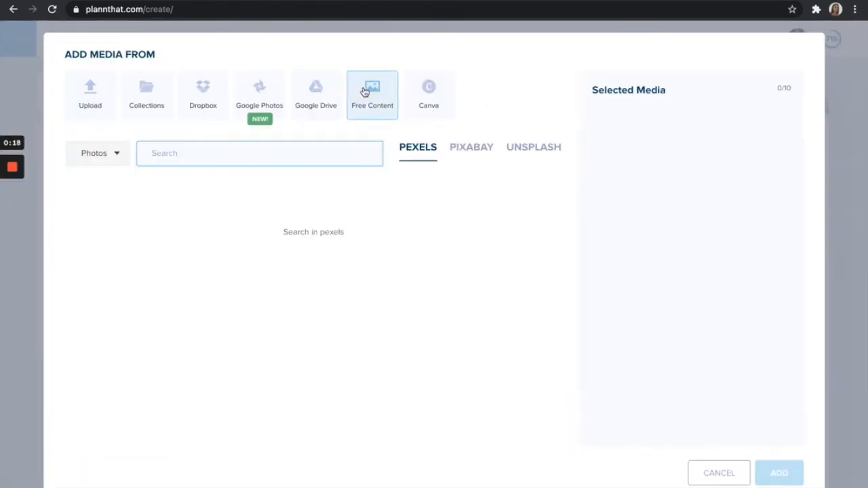
left_click(305, 155)
type("beach")
key("Return")
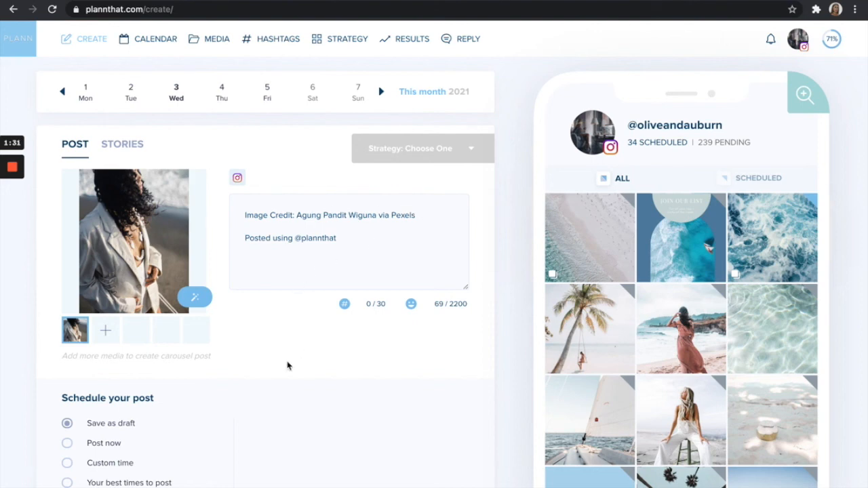
- Create a draft post with the photo of the woman in the off-white blazer and move it to the middle of the feed's first row
scroll(287, 366, "down", 1)
left_click(434, 477)
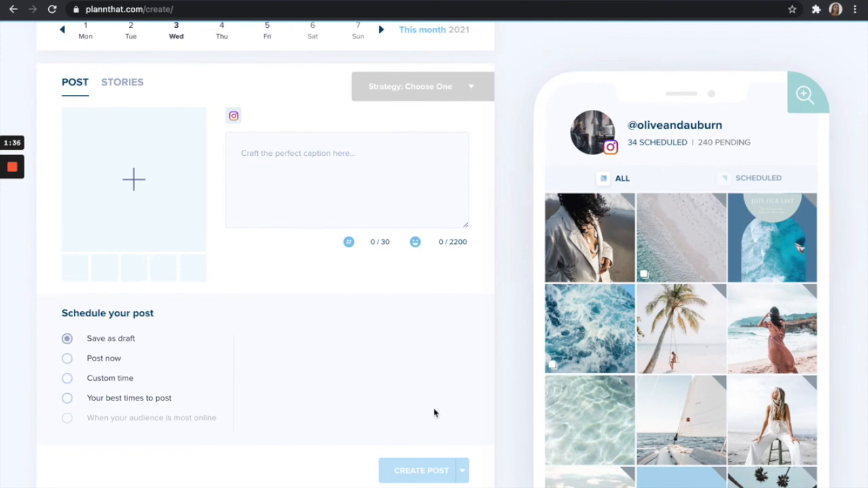
scroll(681, 322, "down", 1)
scroll(686, 340, "up", 1)
left_click_drag(592, 229, 662, 229)
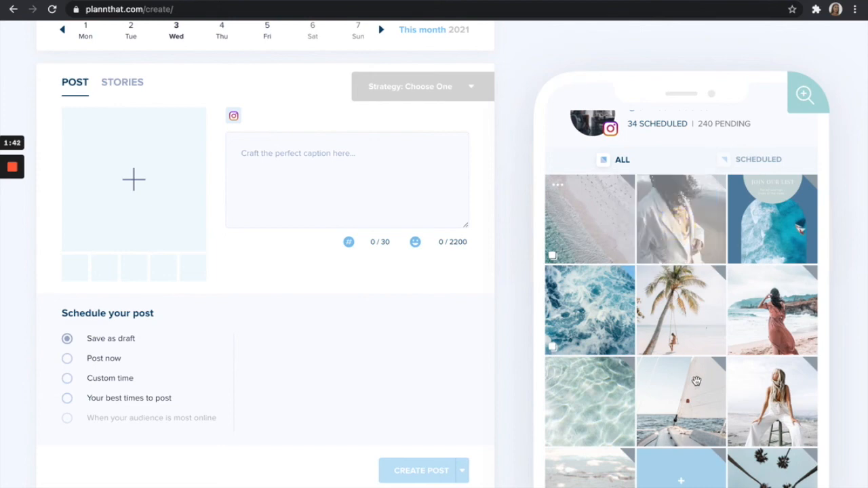
- Examine the feed grid's upper rows for how the people photos, scenery and placeholders are spread out
scroll(693, 390, "down", 3)
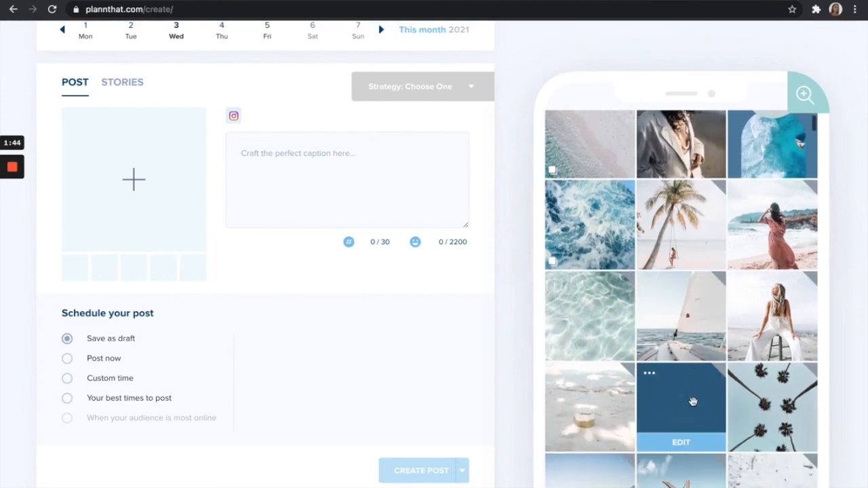
scroll(698, 420, "up", 2)
scroll(705, 438, "down", 3)
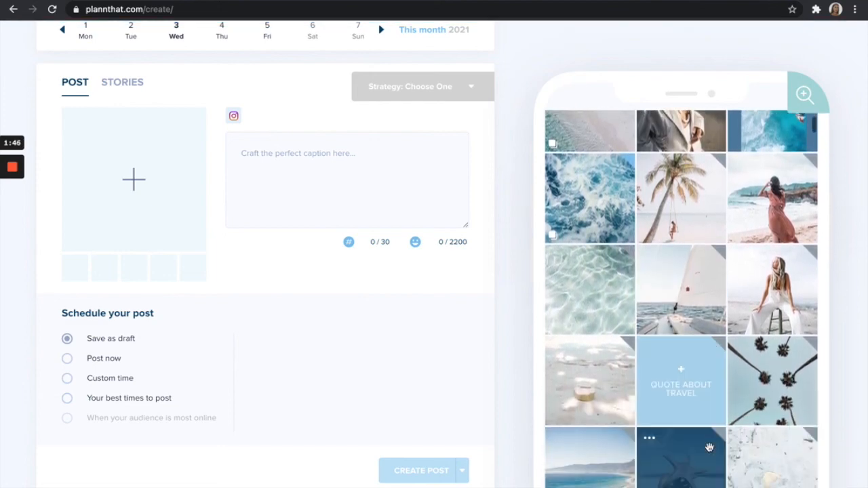
scroll(766, 285, "down", 2)
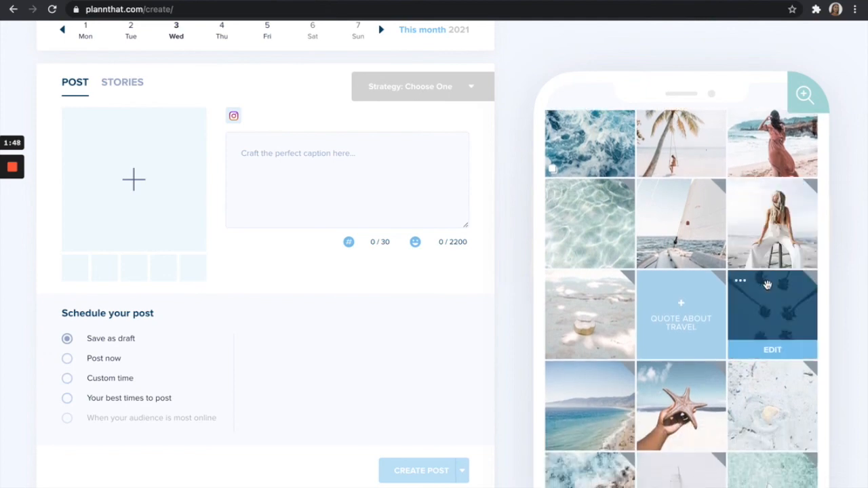
scroll(767, 285, "up", 6)
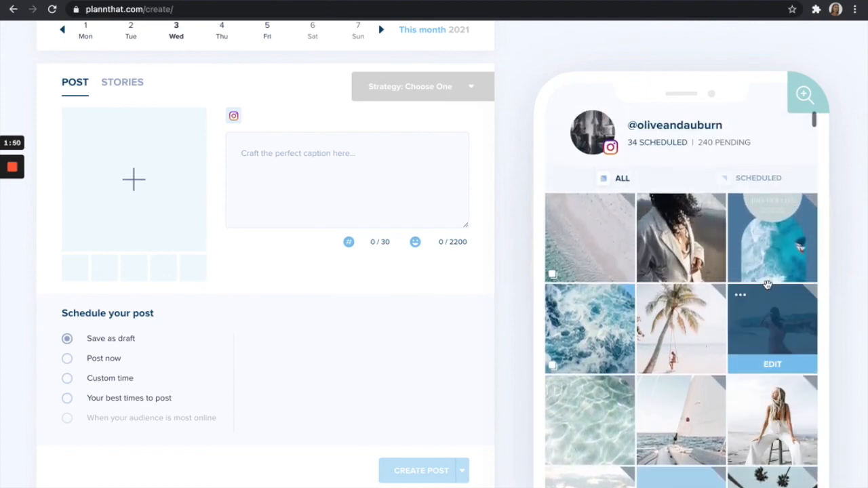
scroll(766, 285, "down", 2)
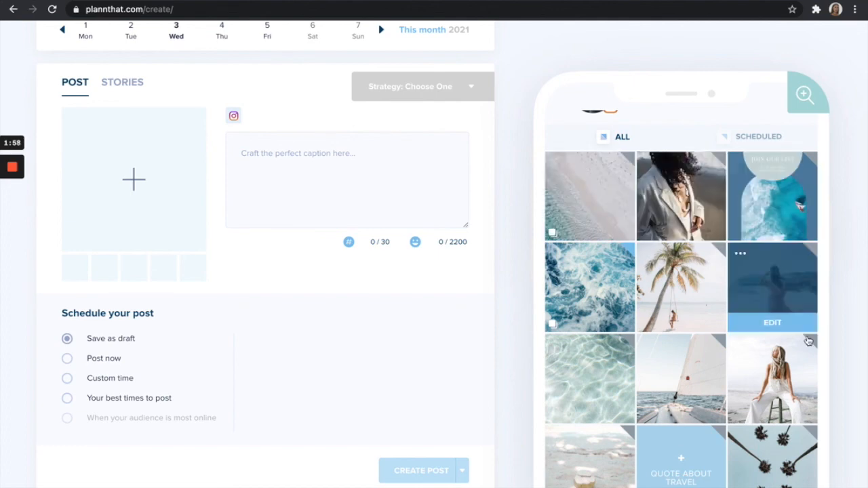
scroll(672, 270, "down", 1)
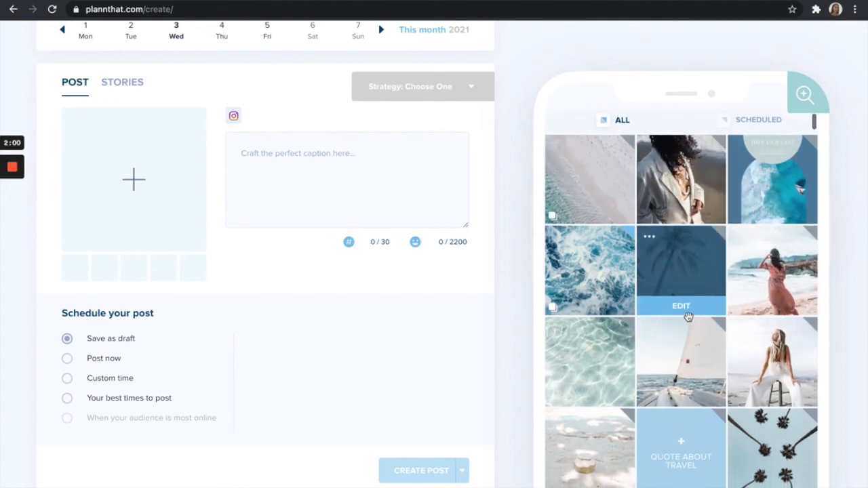
scroll(686, 274, "down", 3)
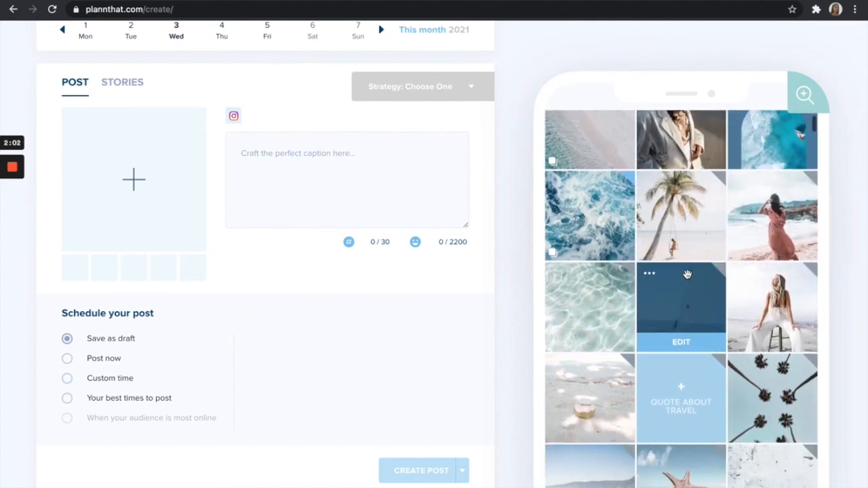
scroll(764, 319, "down", 2)
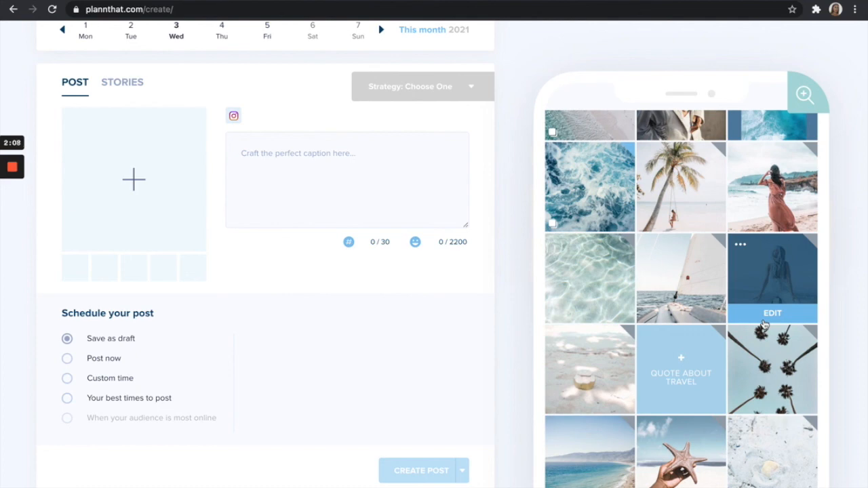
- Move the photo of the woman seated on the beach stool to the middle of the feed grid's fifth row
left_click_drag(776, 265, 668, 354)
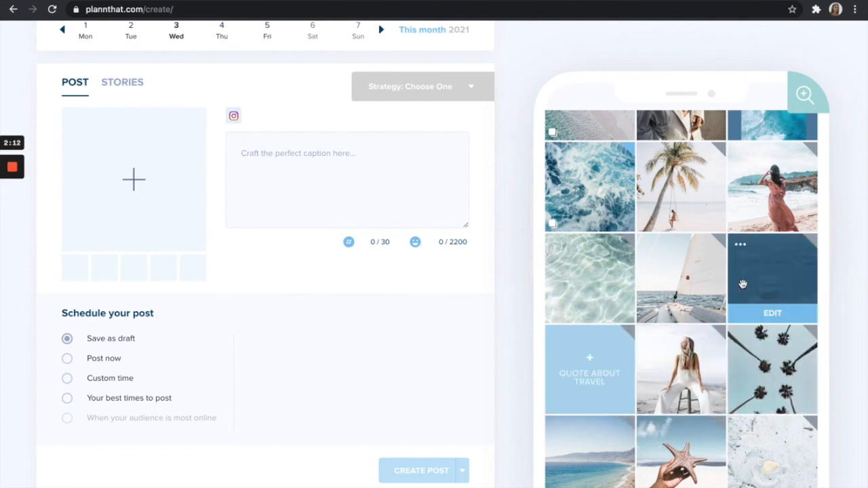
scroll(743, 284, "down", 2)
left_click_drag(712, 318, 692, 355)
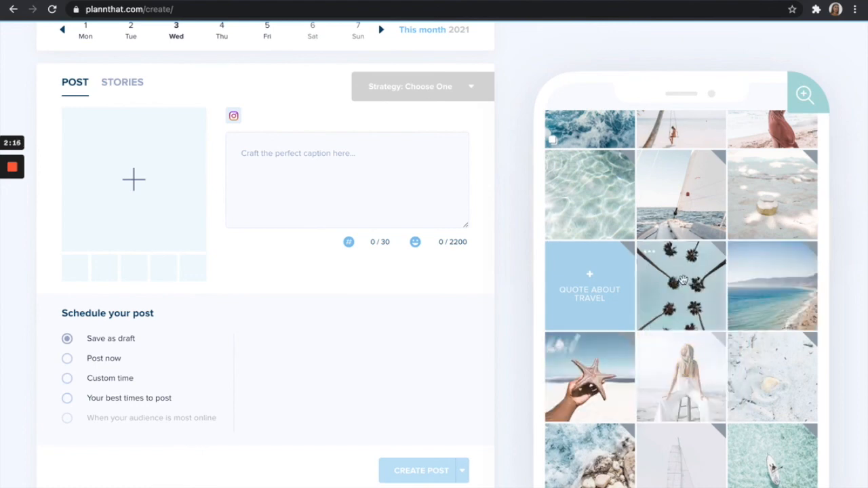
- Review the rearranged feed grid from the newest posts down to the older ones for visual balance
scroll(684, 280, "down", 1)
scroll(769, 349, "down", 1)
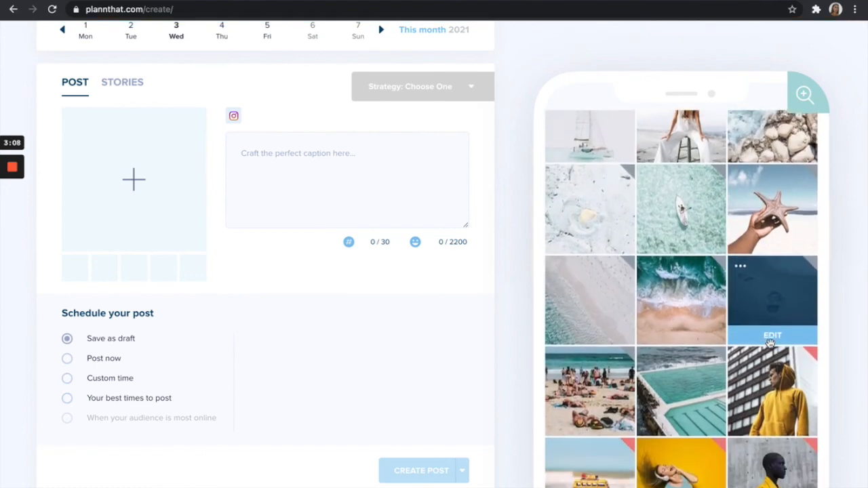
scroll(770, 344, "up", 3)
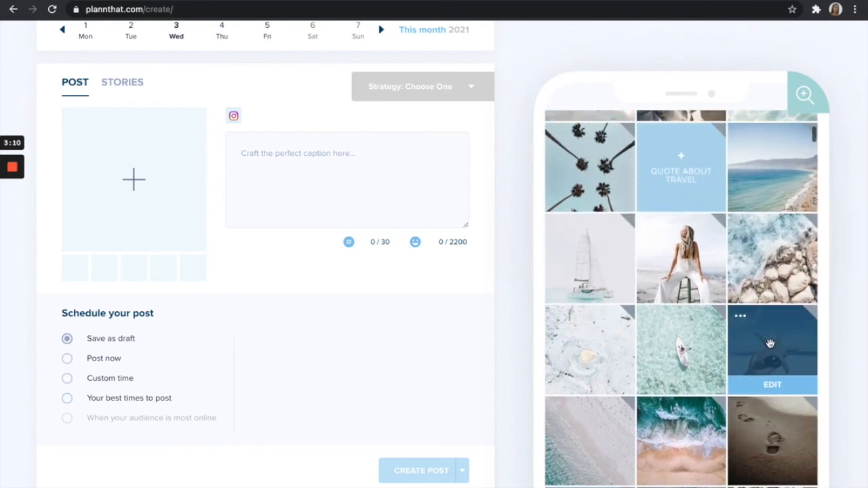
scroll(770, 343, "up", 2)
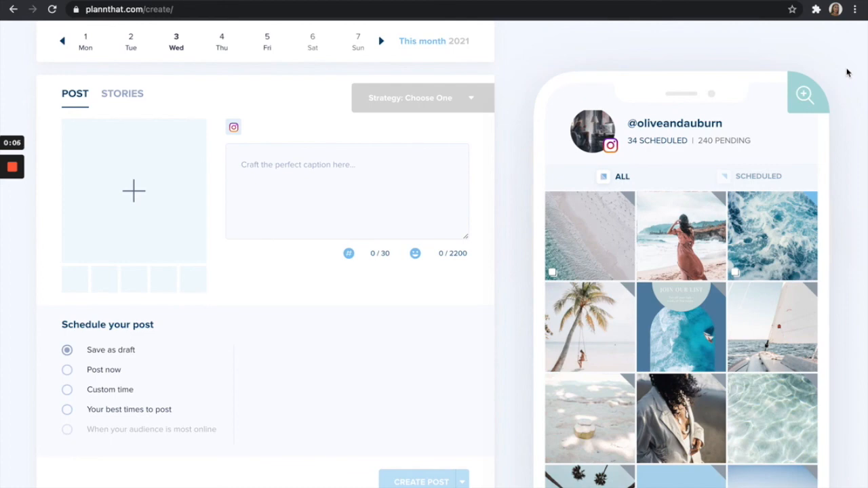
scroll(846, 73, "up", 1)
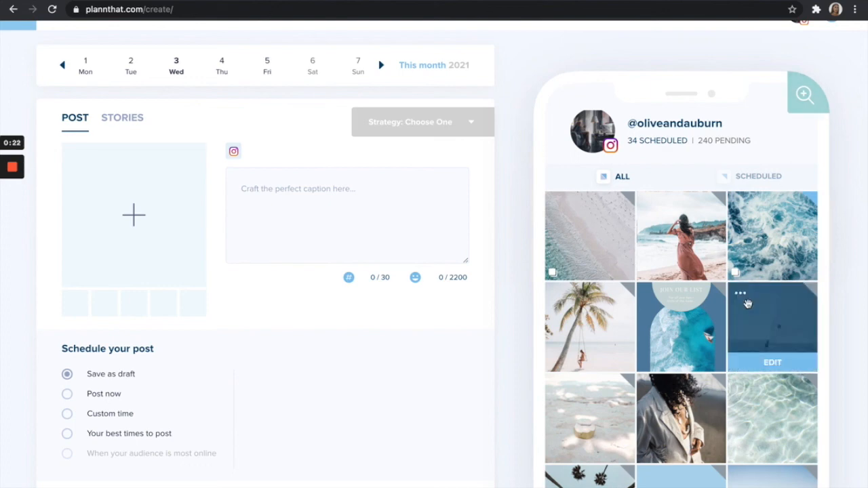
scroll(748, 297, "down", 1)
scroll(748, 297, "down", 5)
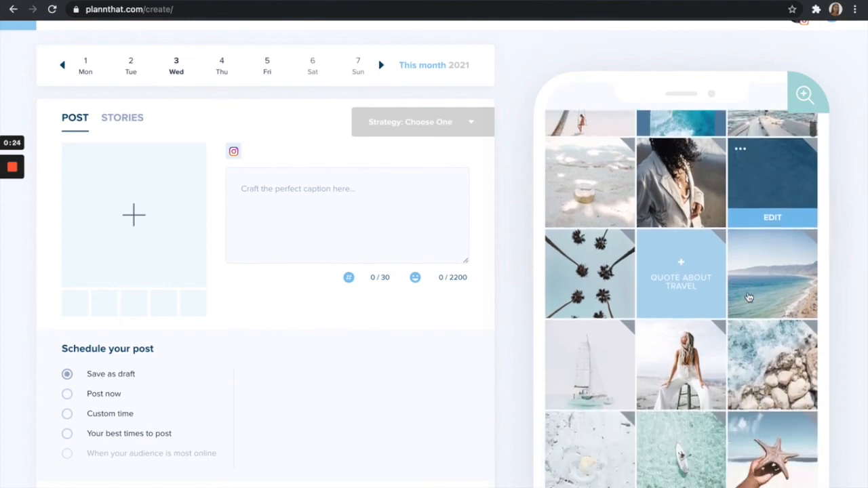